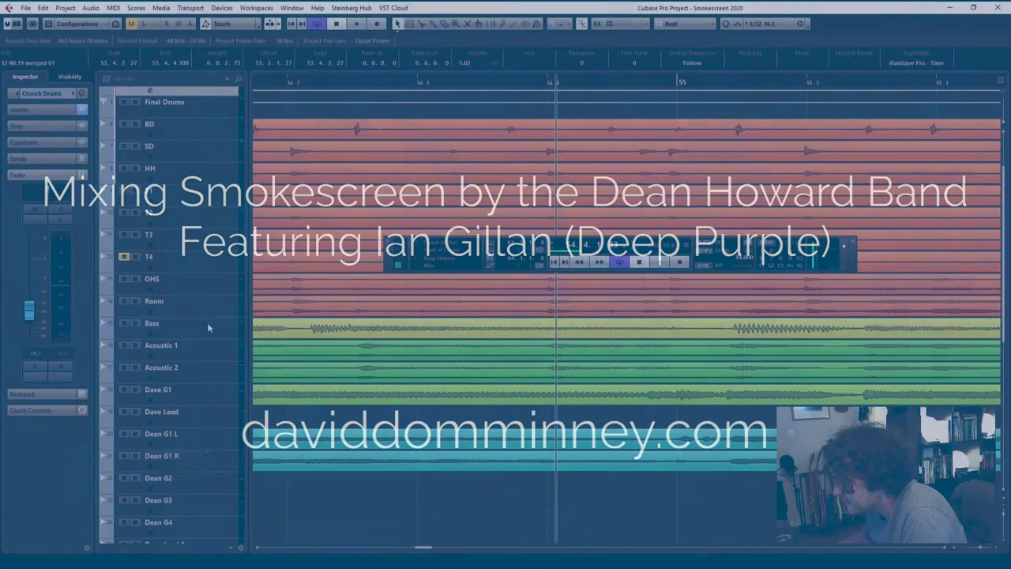
- Solo the Final Drums group, rewind, zoom out to bars 0–21, set the position near bar 5, and select Bass
scroll(268, 286, up, 4)
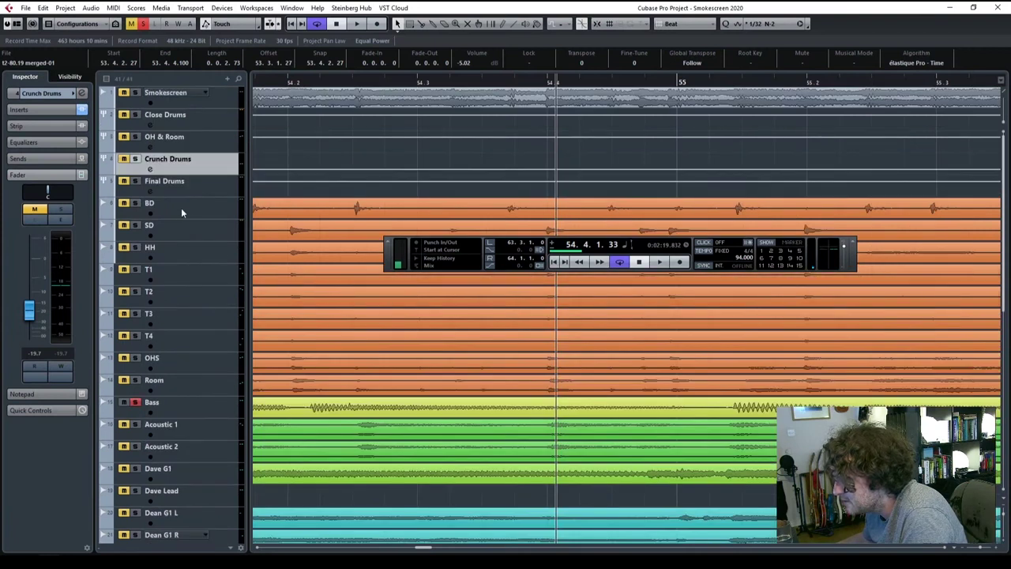
click(136, 181)
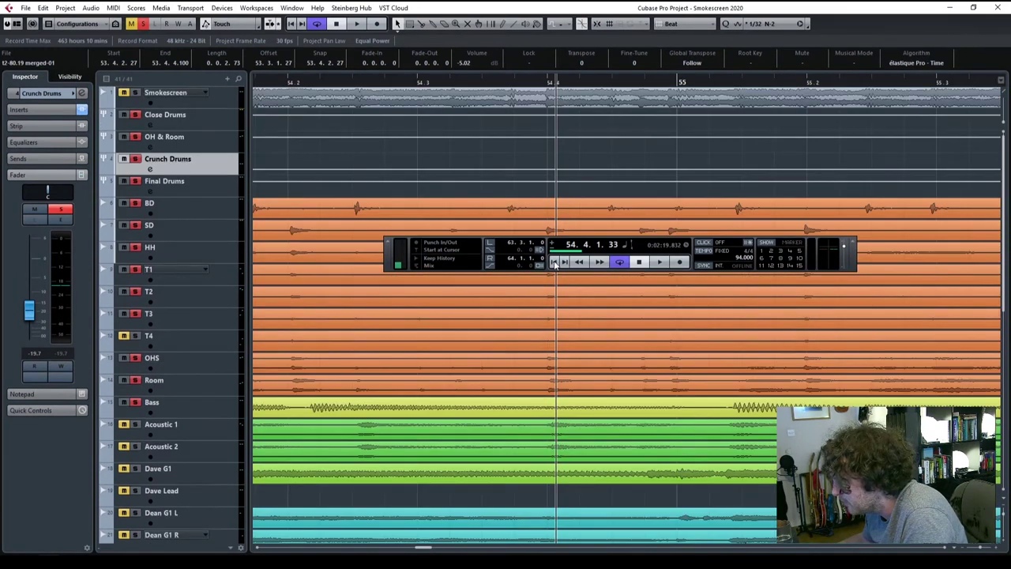
click(554, 263)
drag(981, 548, 976, 549)
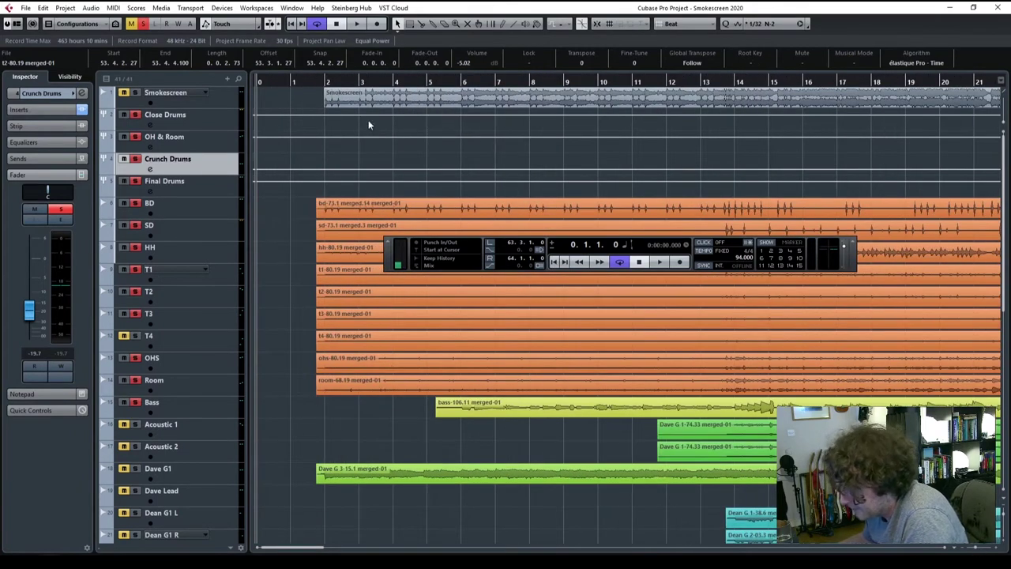
click(440, 82)
click(195, 407)
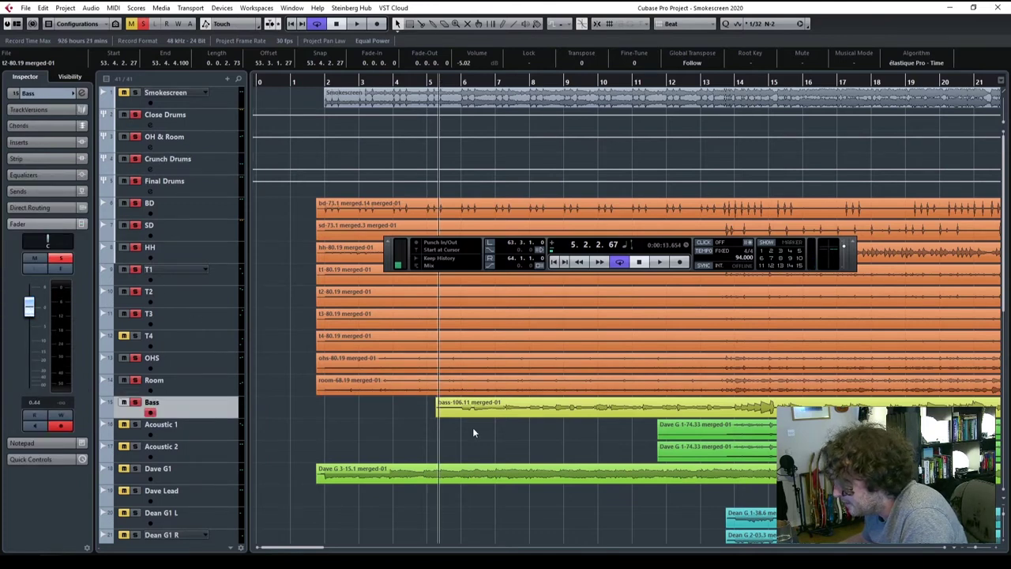
- Enlarge the track rows, start playback, and raise the Bass track's volume from 0.44 to 4.30 dB
key(shift+h)
key(shift+h)
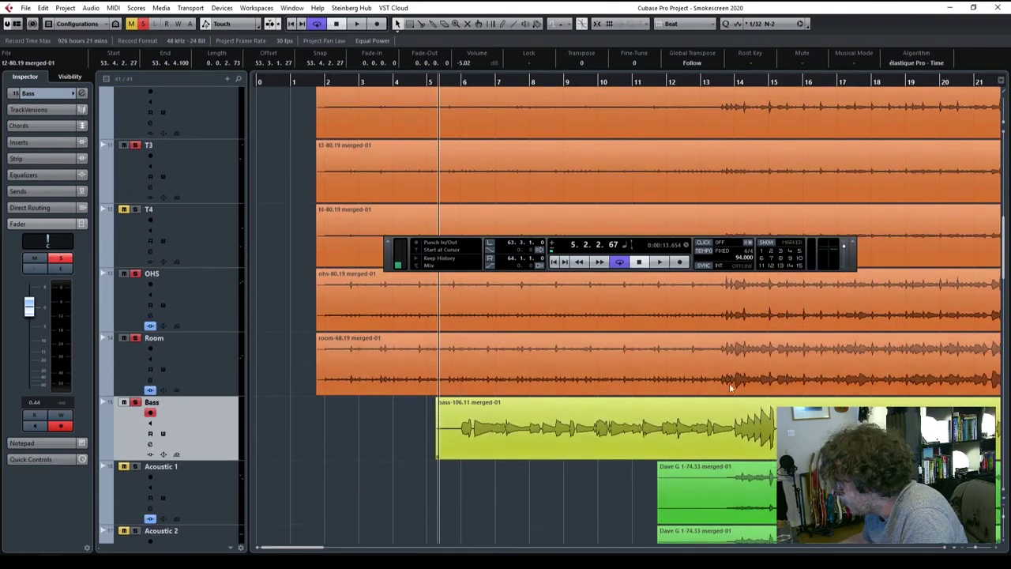
scroll(711, 383, down, 4)
scroll(707, 387, up, 2)
key(space)
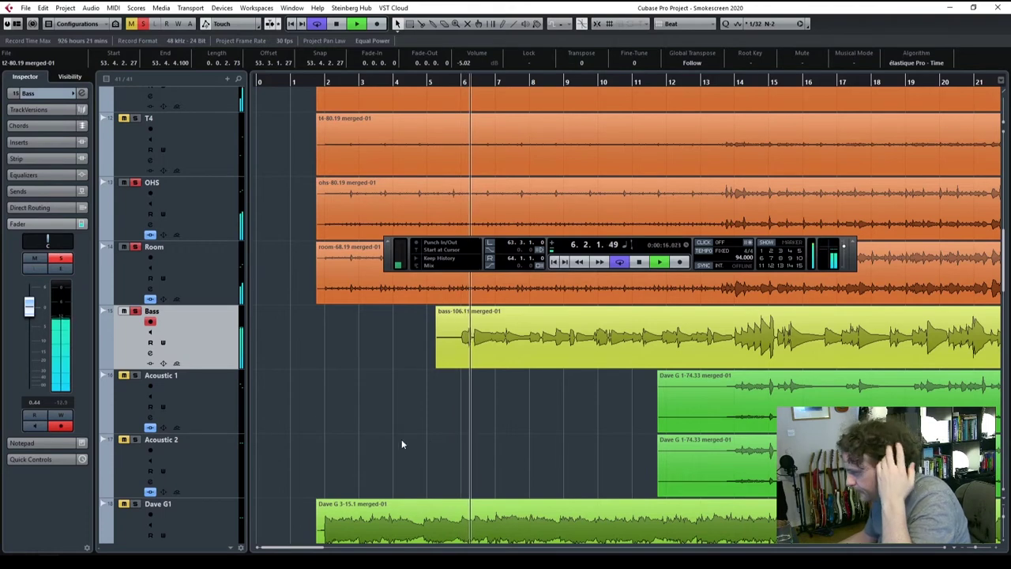
drag(29, 306, 28, 294)
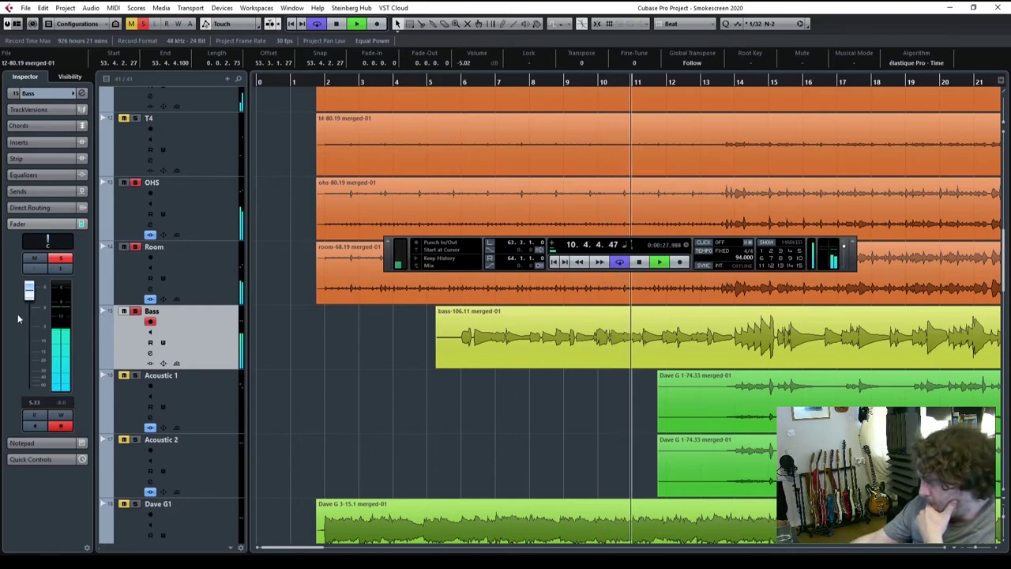
scroll(26, 318, down, 2)
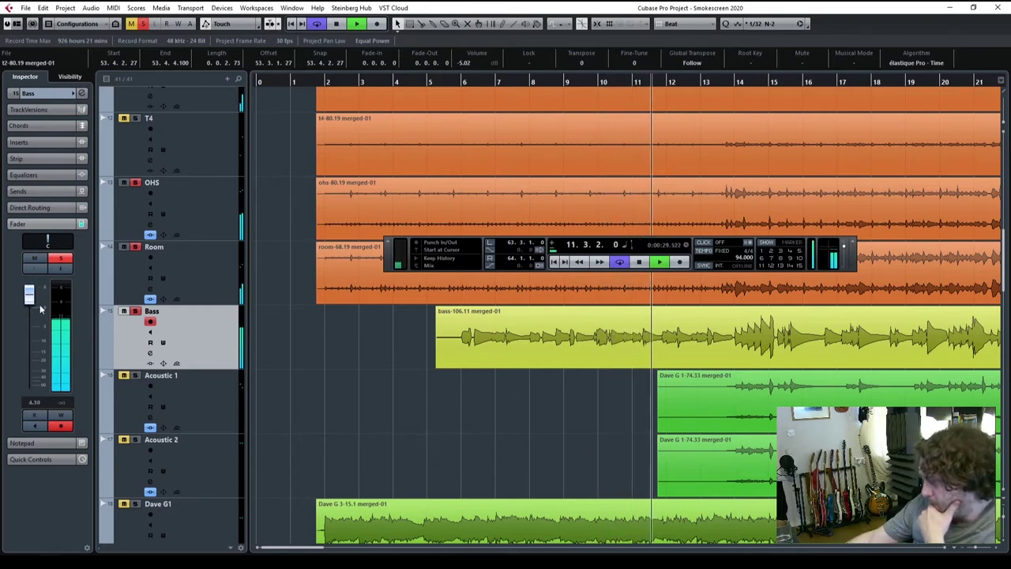
- Duplicate the Bass track, naming the copy 'Bass Amp' and the original 'Bass Sub'
right_click(202, 330)
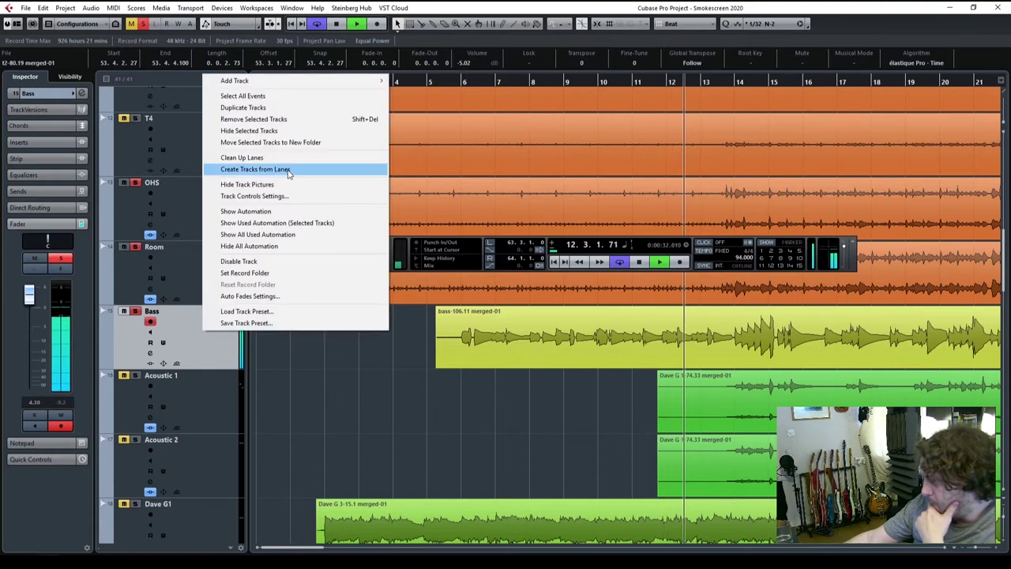
click(251, 108)
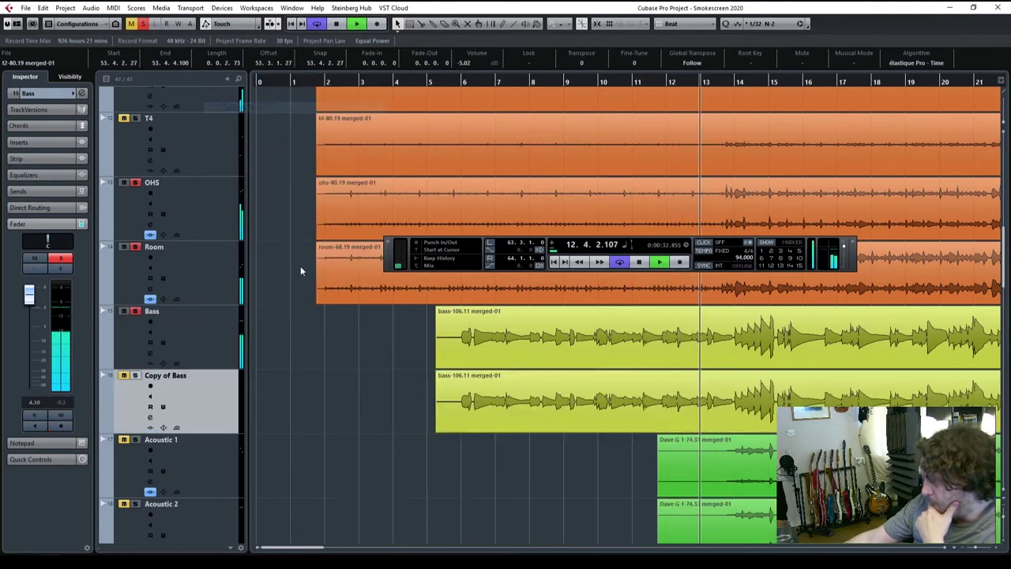
double_click(146, 376)
text(Ba)
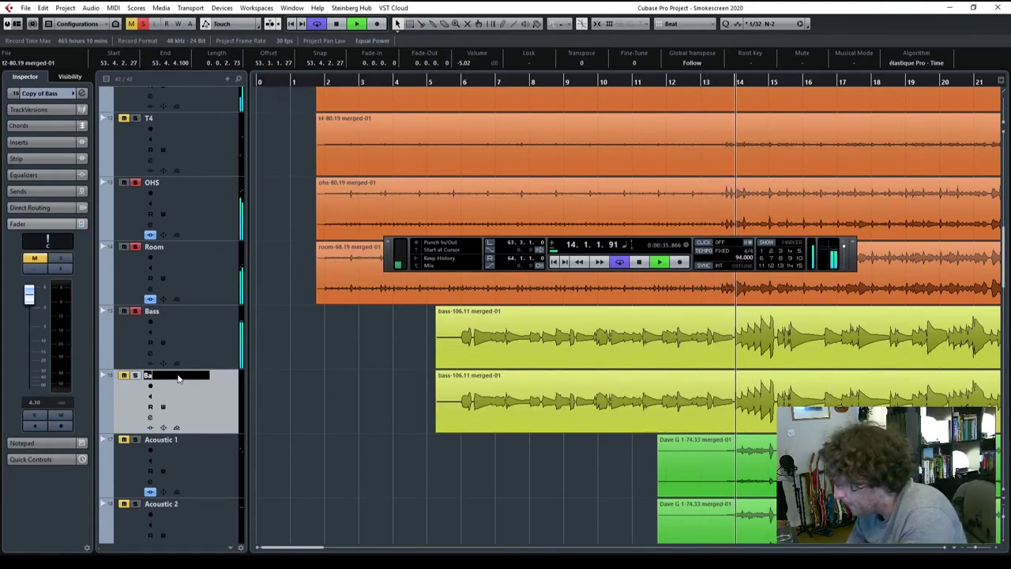
text(ss Amp)
key(Return)
double_click(177, 313)
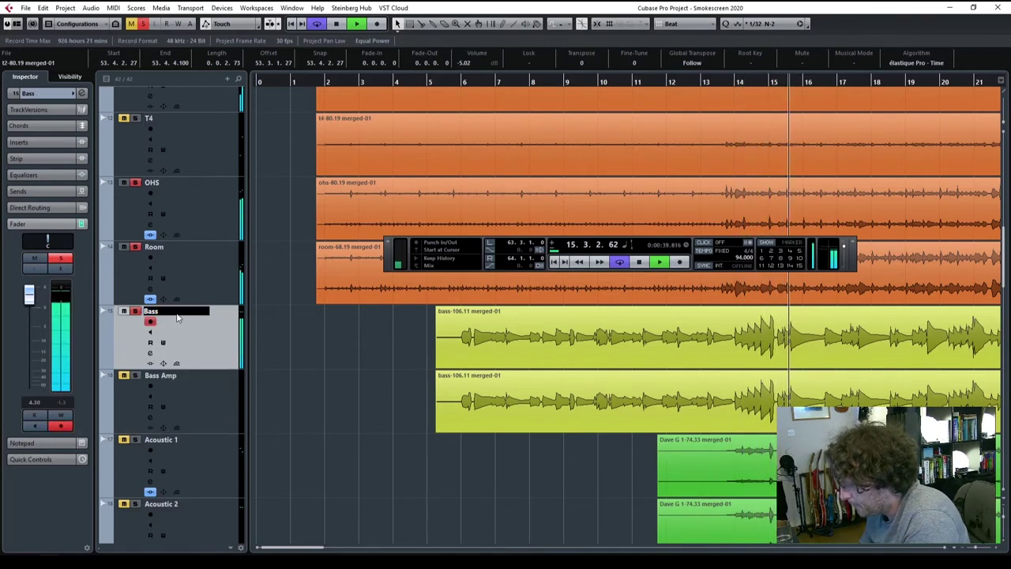
text(Sub)
key(Return)
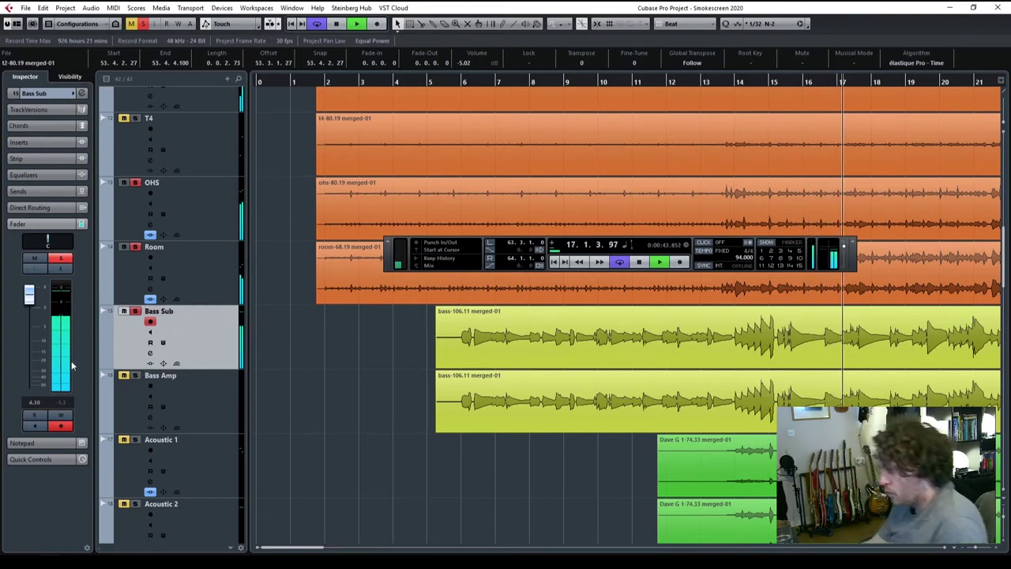
- Raise Bass Sub's volume to about 2.95 dB
click(218, 413)
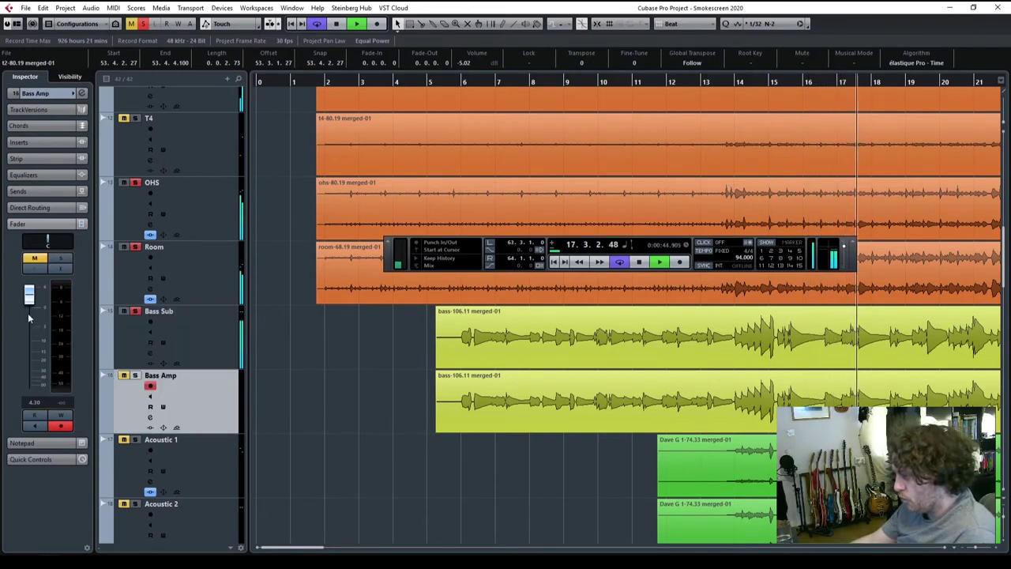
click(186, 344)
drag(30, 308, 35, 306)
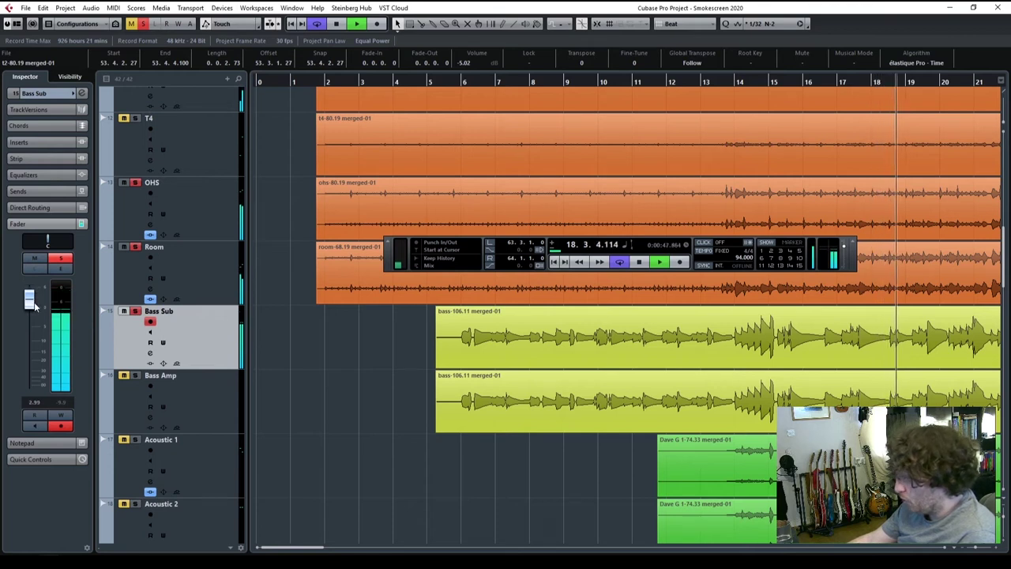
- Stop playback and move the song position back near bar 5
scroll(34, 307, up, 1)
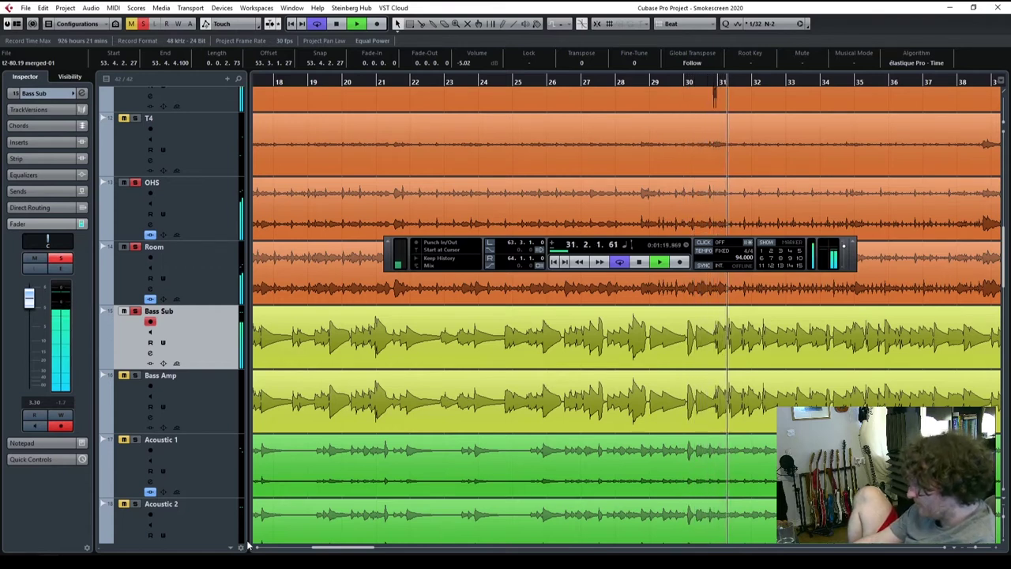
key(space)
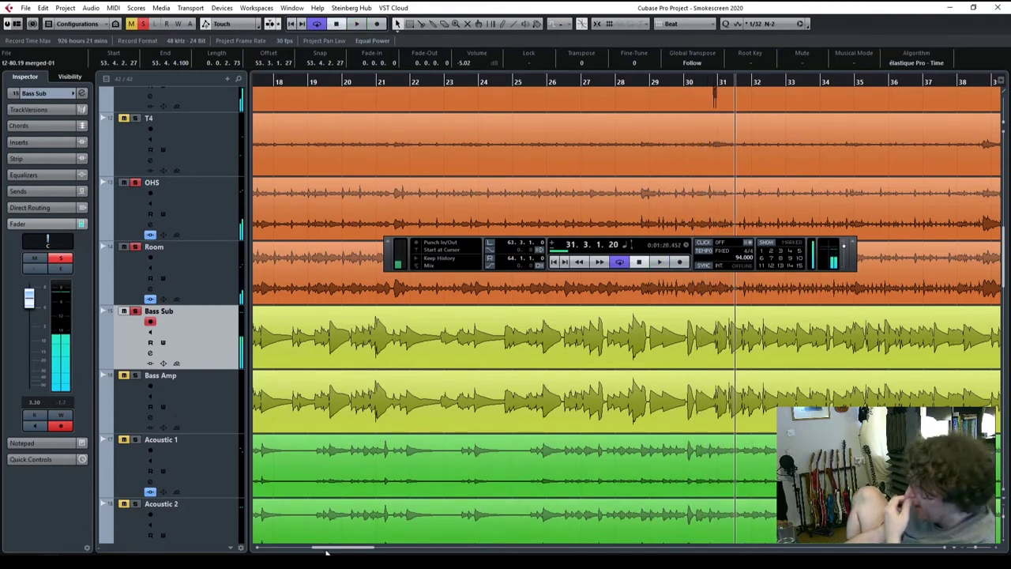
drag(341, 549, 292, 549)
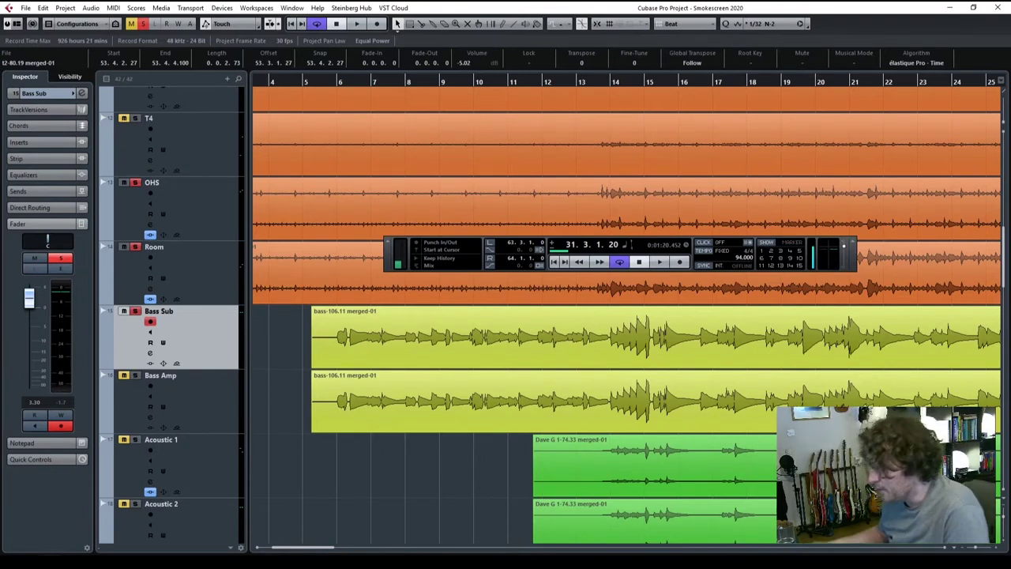
click(324, 82)
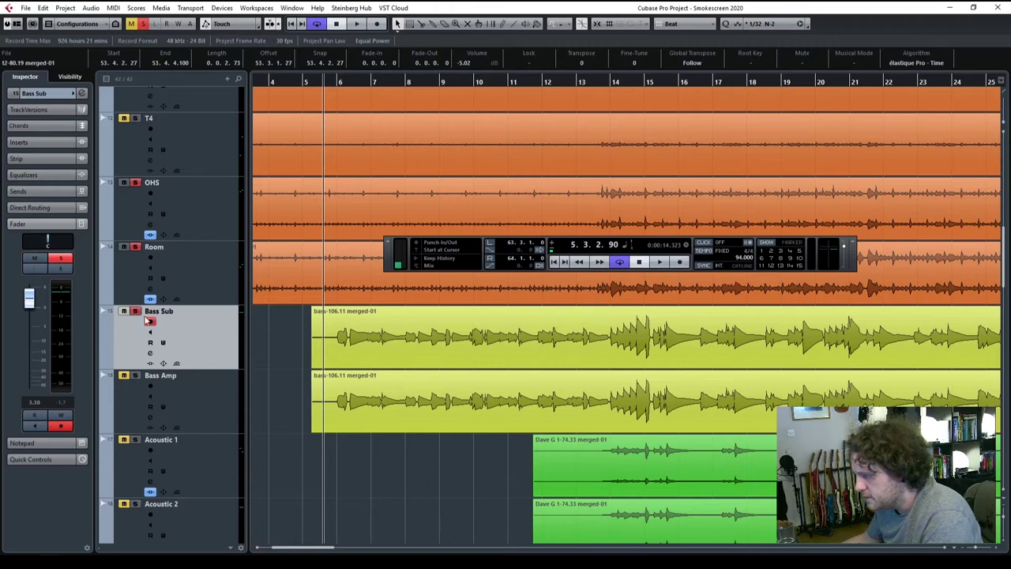
- Check Bass Amp's bass event, then return the selection to the Bass Sub track
click(190, 406)
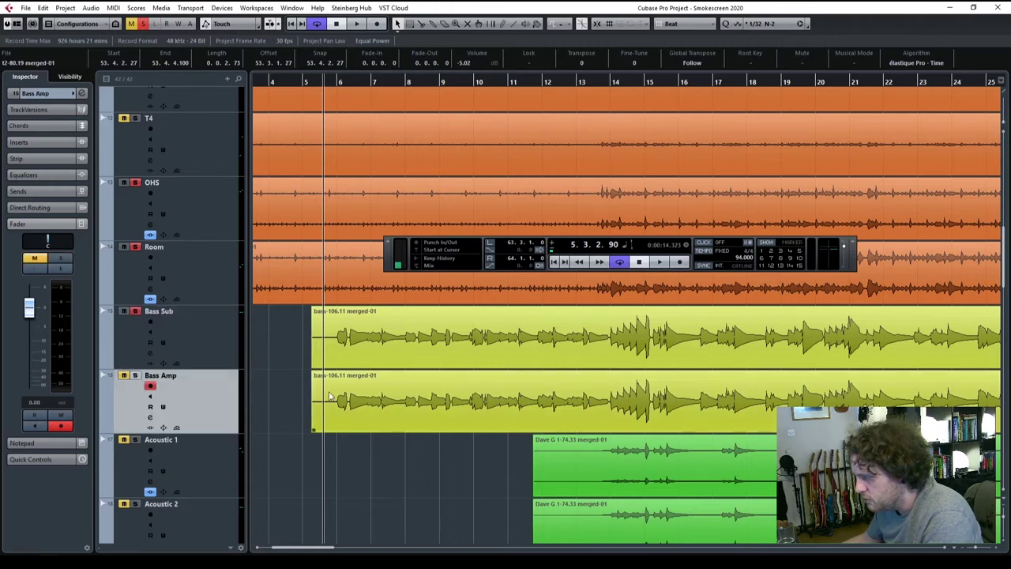
click(414, 394)
scroll(976, 550, down, 3)
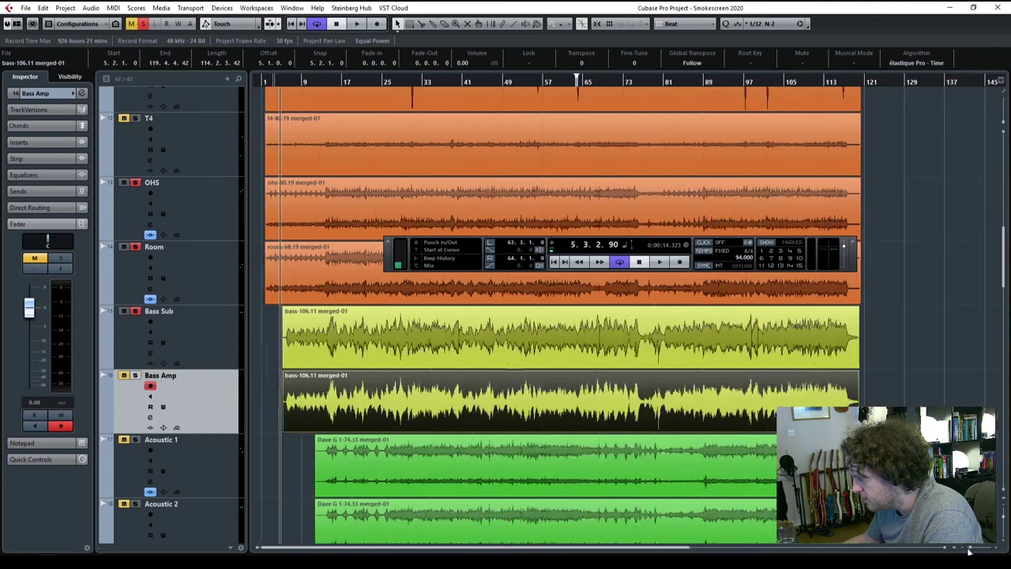
scroll(975, 550, up, 3)
click(213, 344)
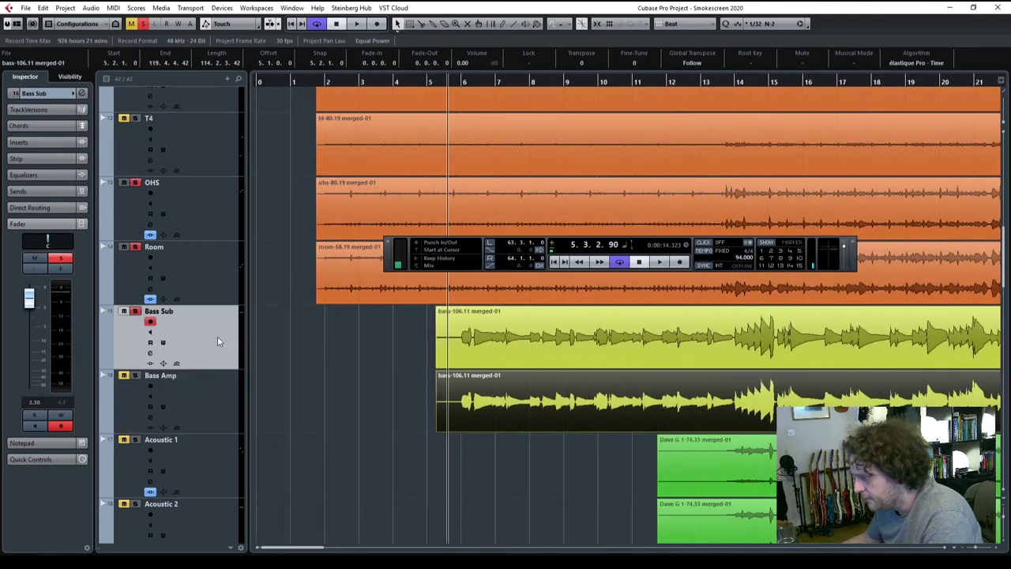
click(274, 375)
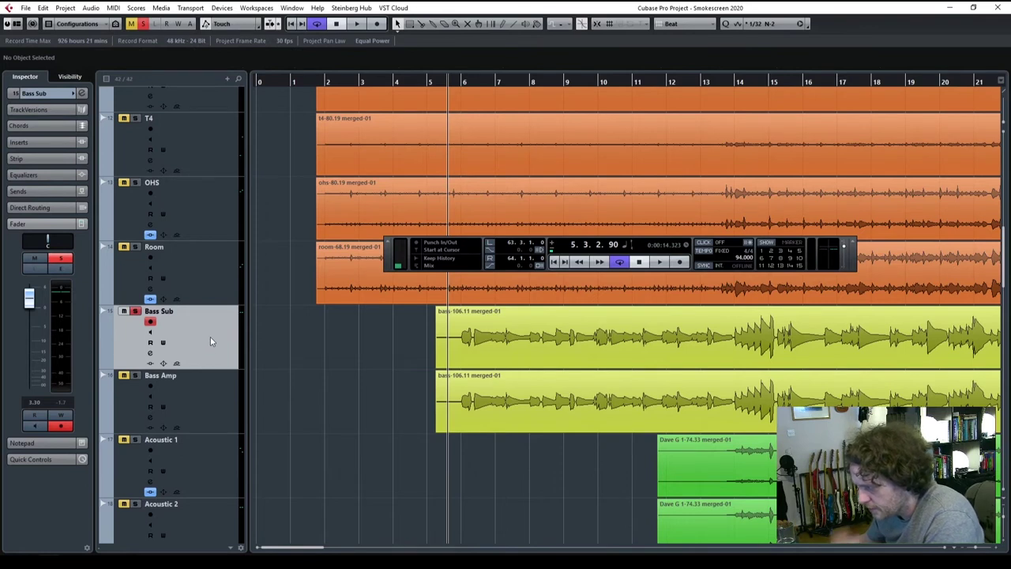
key(Up)
key(Down)
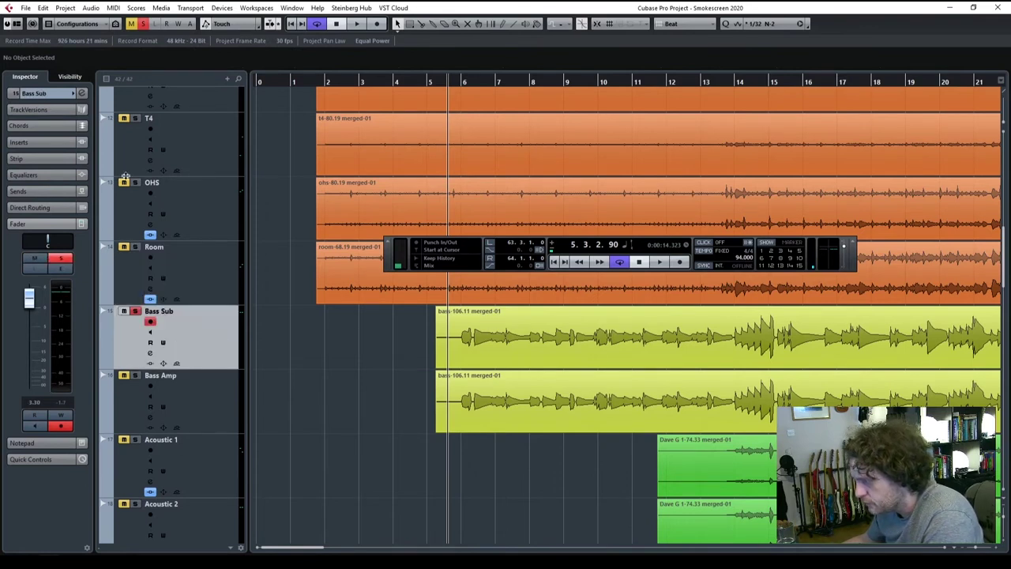
- Load the Q2 Mono EQ into Bass Sub's first insert slot
click(37, 140)
click(82, 168)
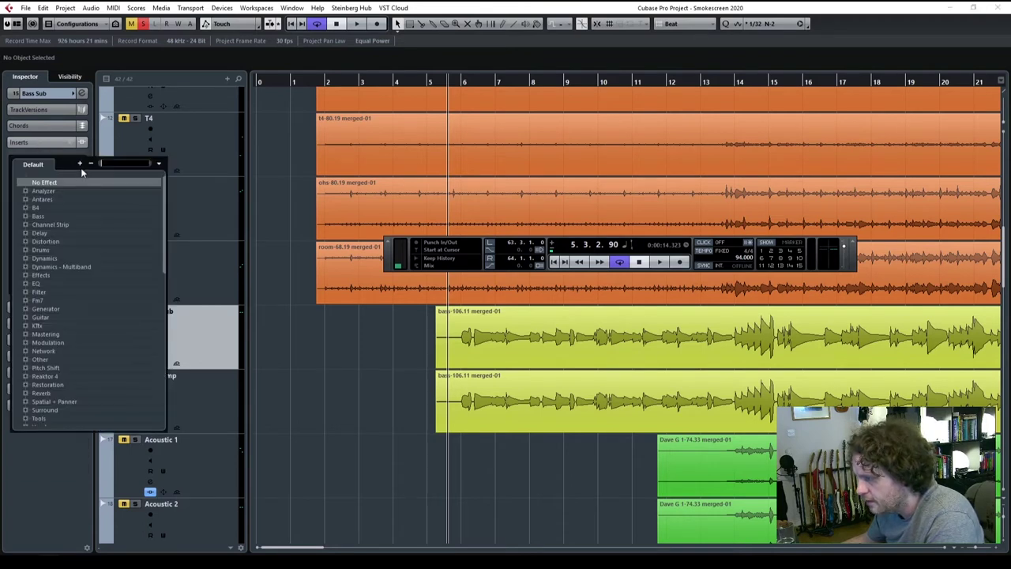
text(q2)
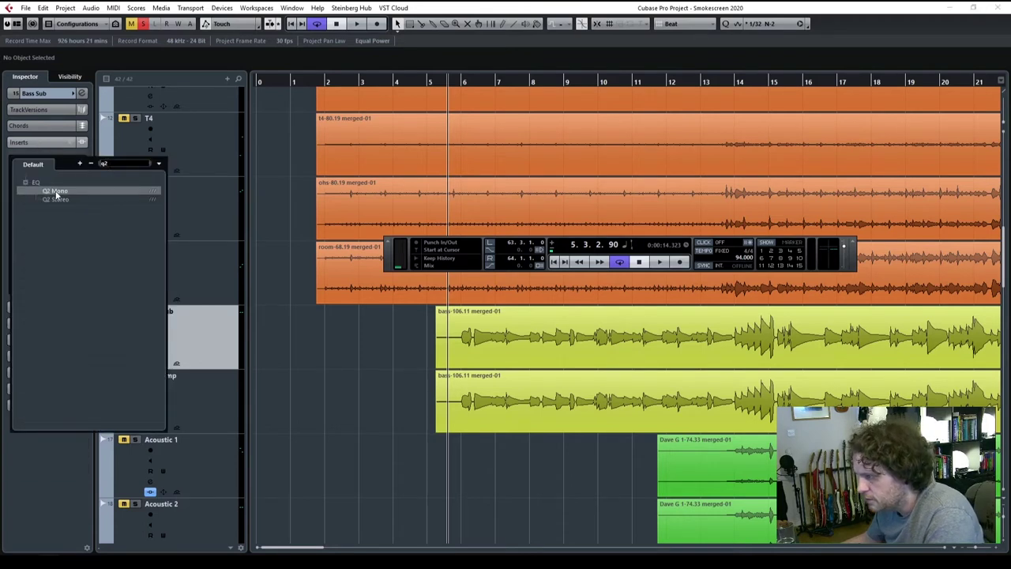
click(55, 192)
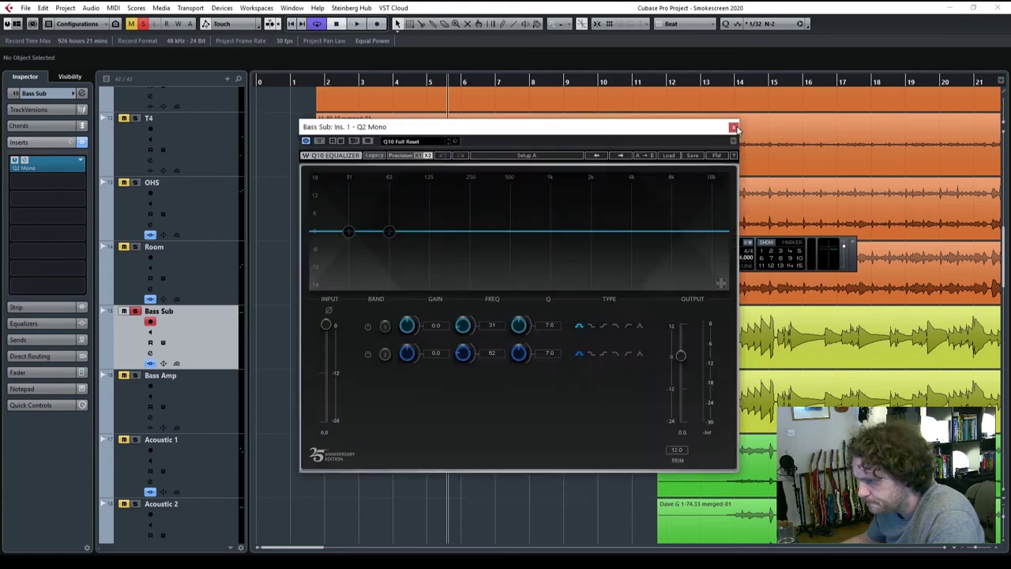
drag(772, 119, 708, 116)
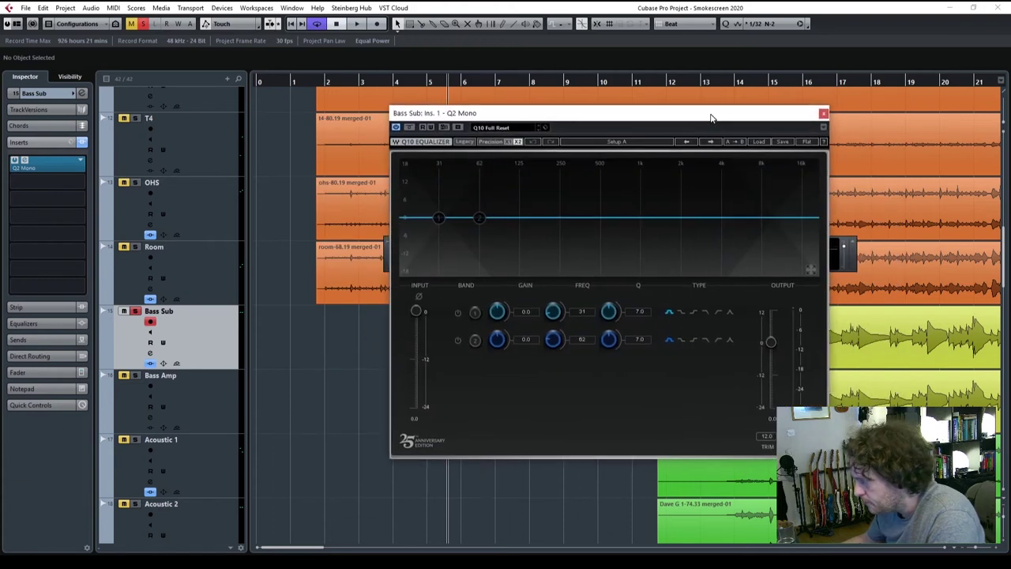
- Make band 1 a low-cut around 50 Hz, enable bands 1 and 2, and start playback
click(716, 313)
click(454, 313)
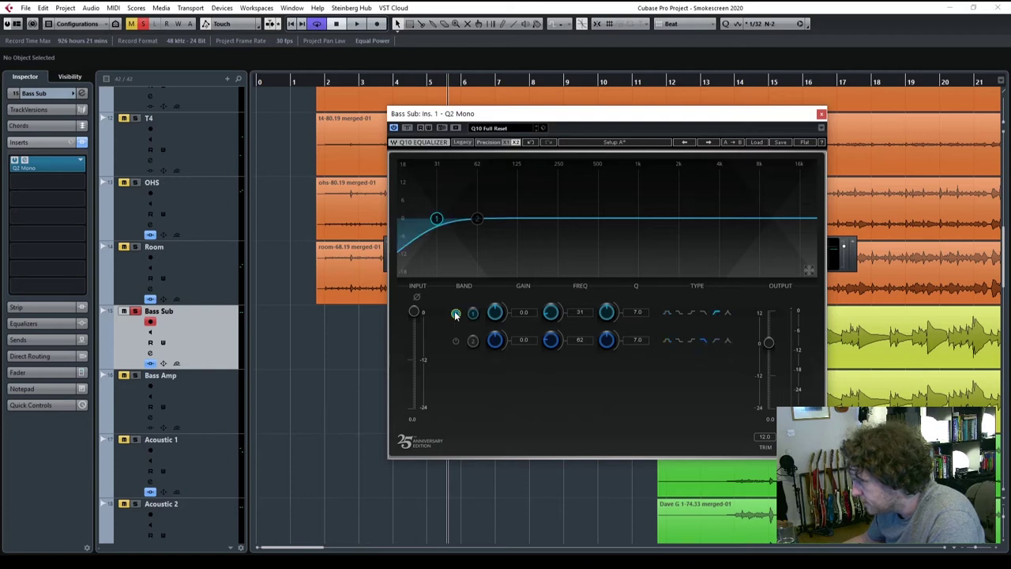
click(456, 341)
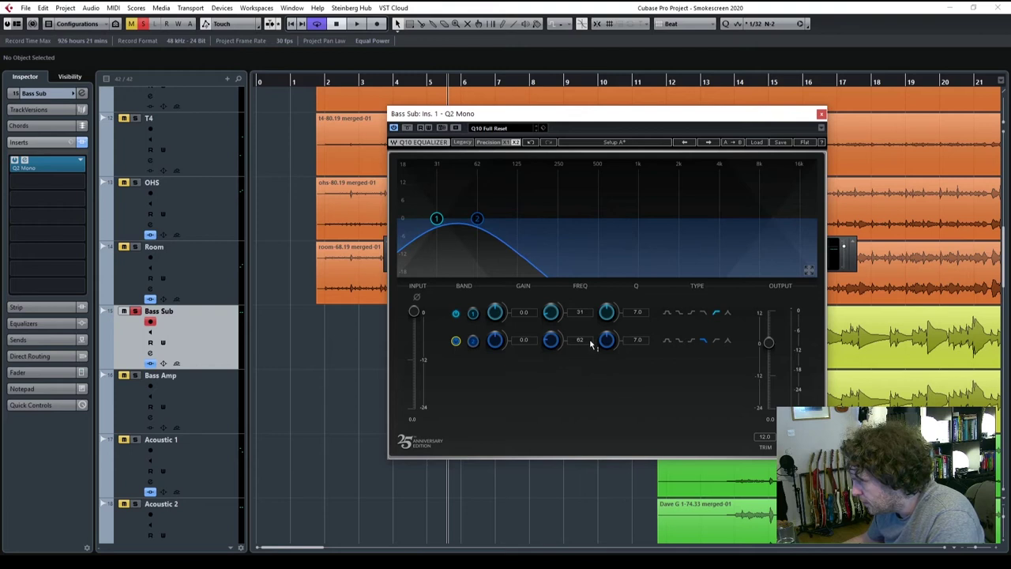
drag(495, 313, 550, 308)
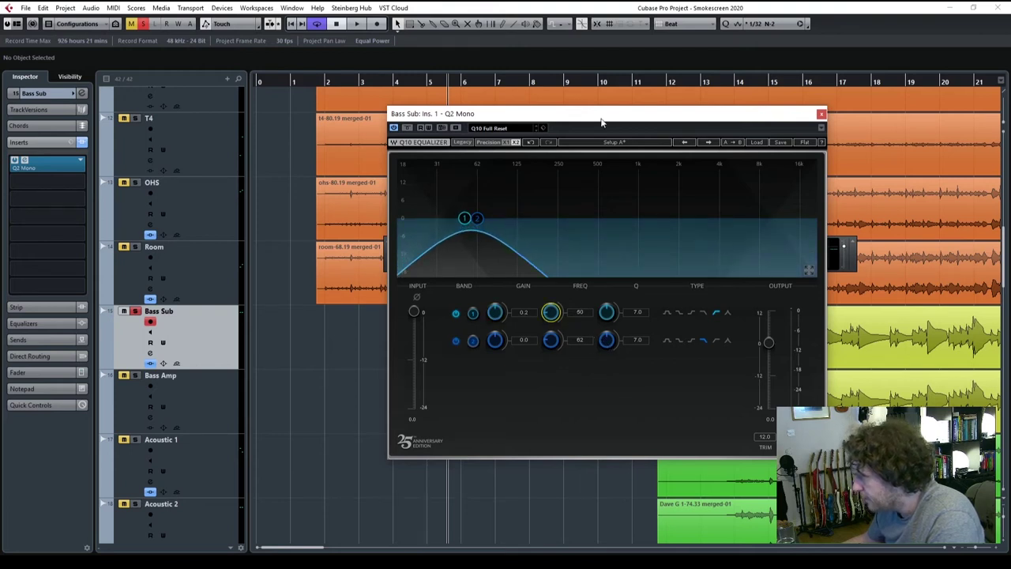
drag(599, 116, 654, 107)
key(space)
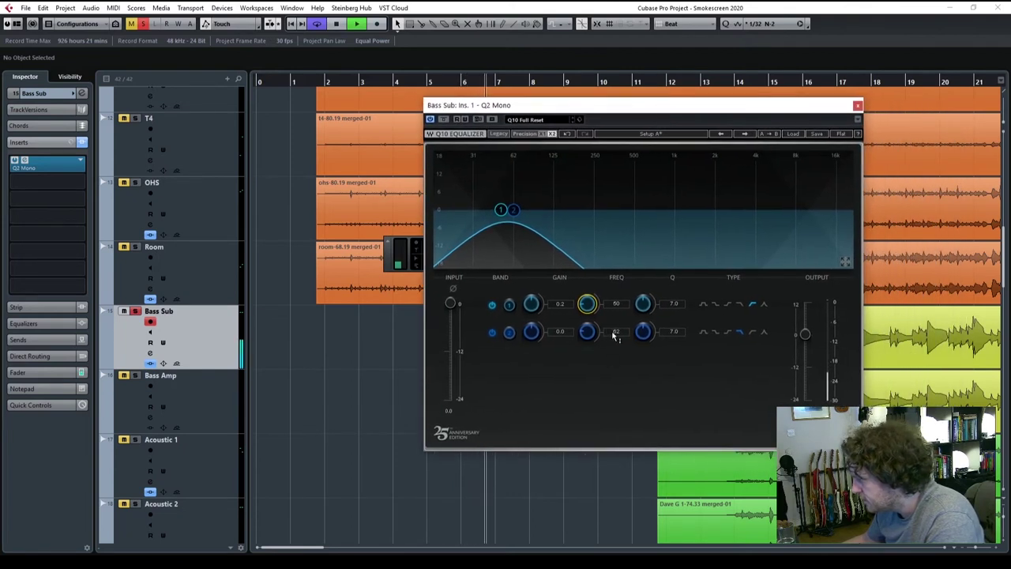
- Sweep Bass Sub's band 2 cut-off up to 500 Hz while playing, then back down to about 88 Hz
drag(615, 332, 587, 299)
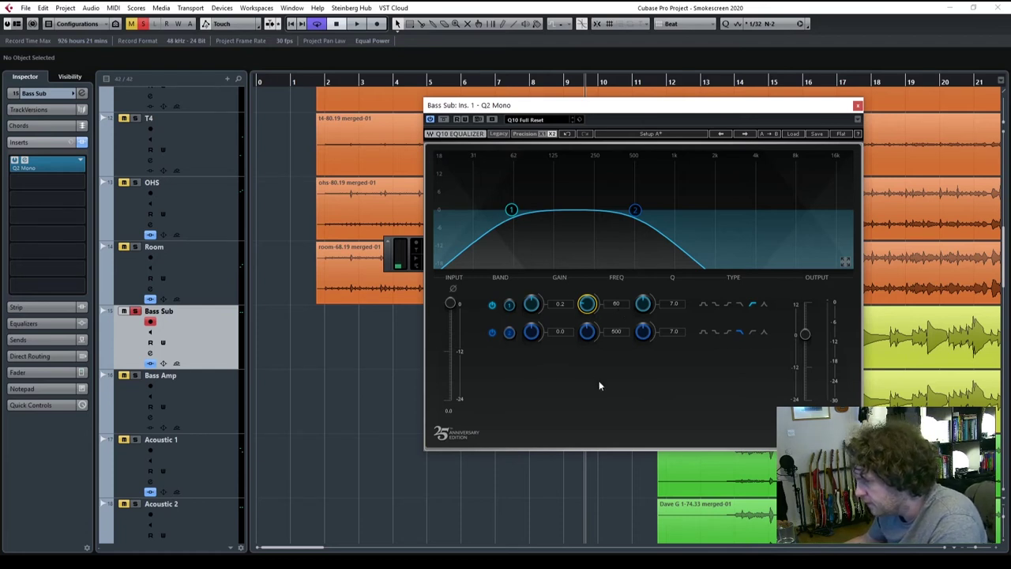
key(space)
drag(616, 332, 616, 383)
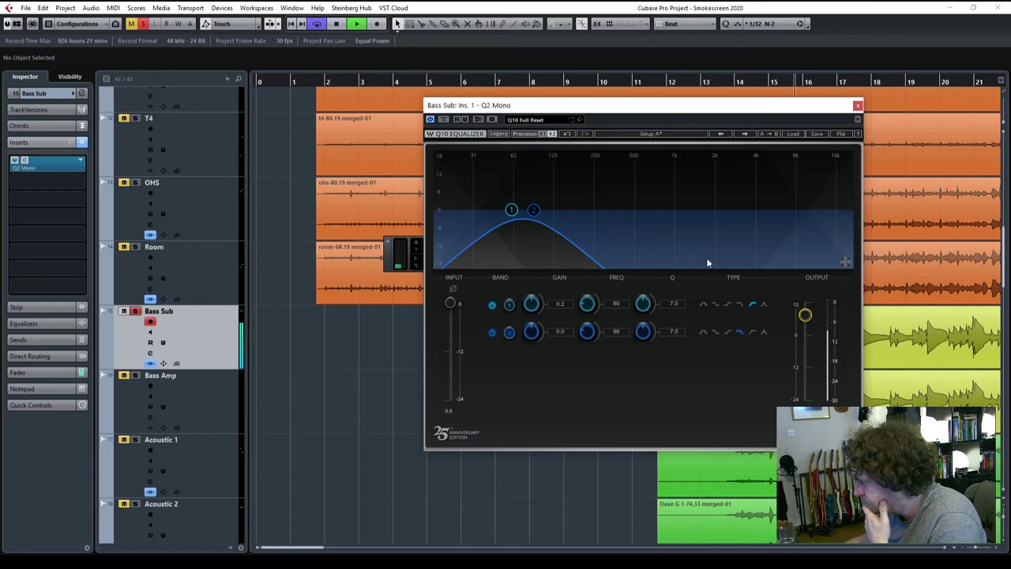
- Add SSLComp Mono as Bass Sub's second insert and audition it during playback
click(858, 105)
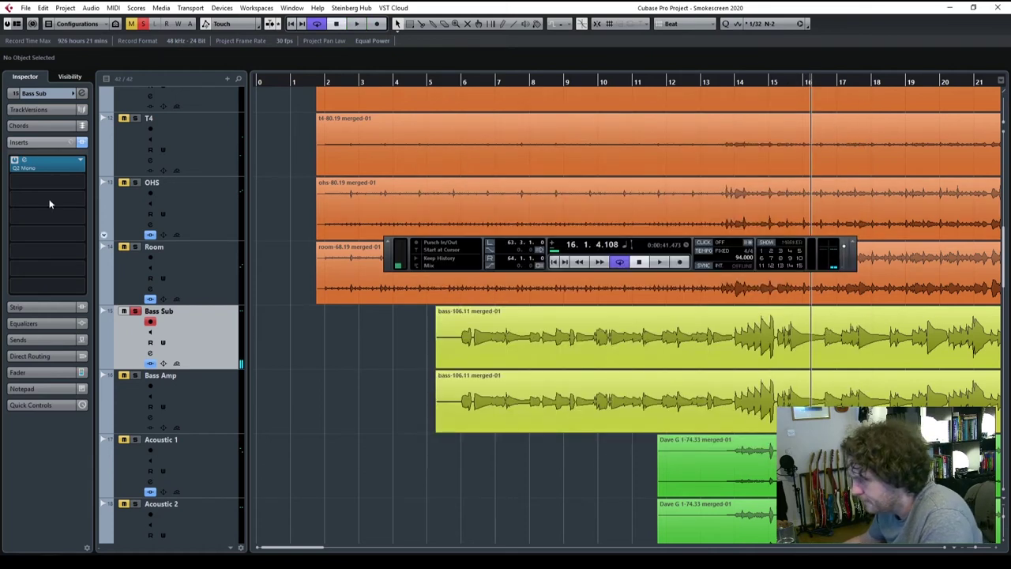
click(81, 183)
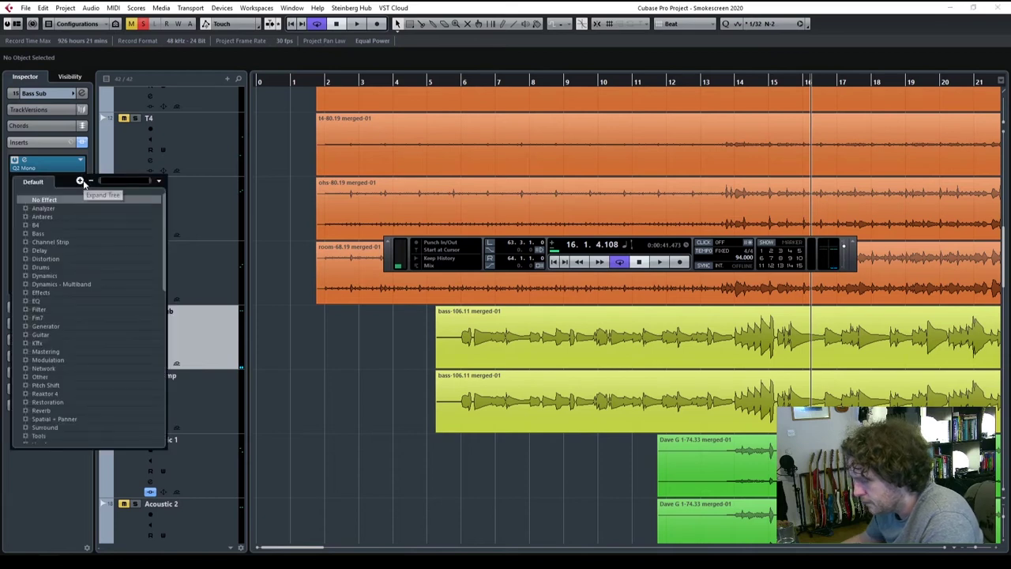
text(ssl)
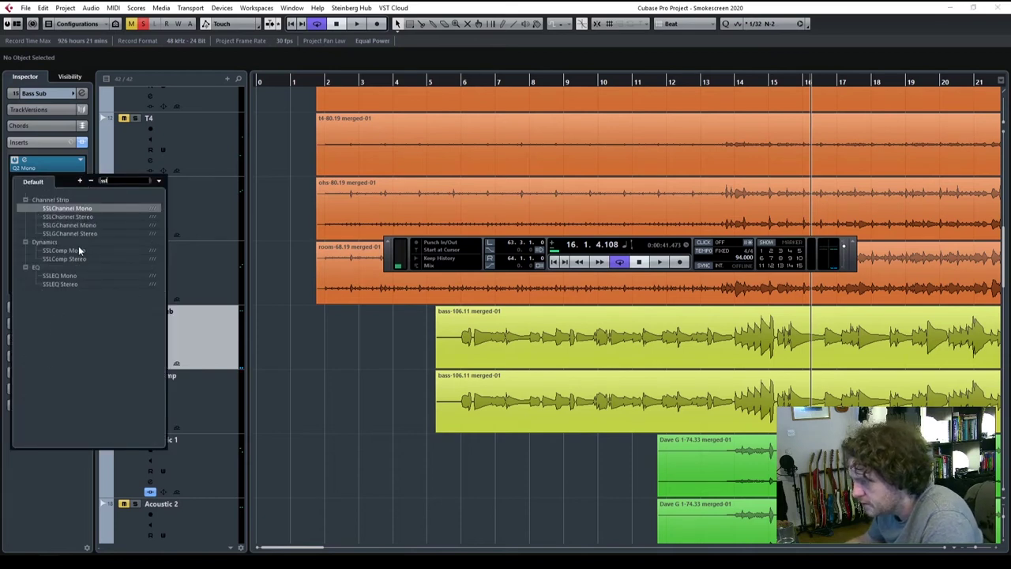
click(78, 250)
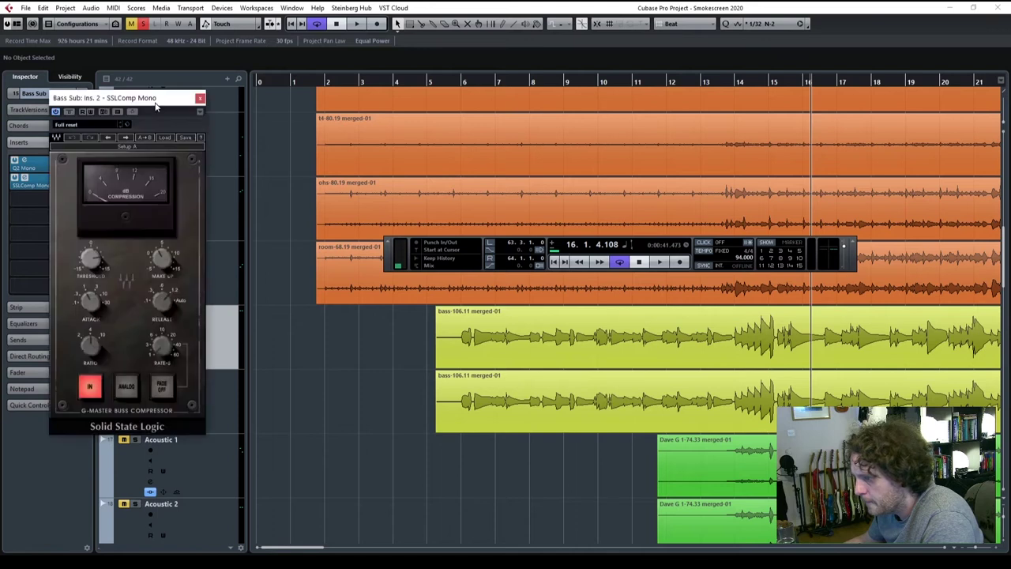
drag(542, 106, 395, 88)
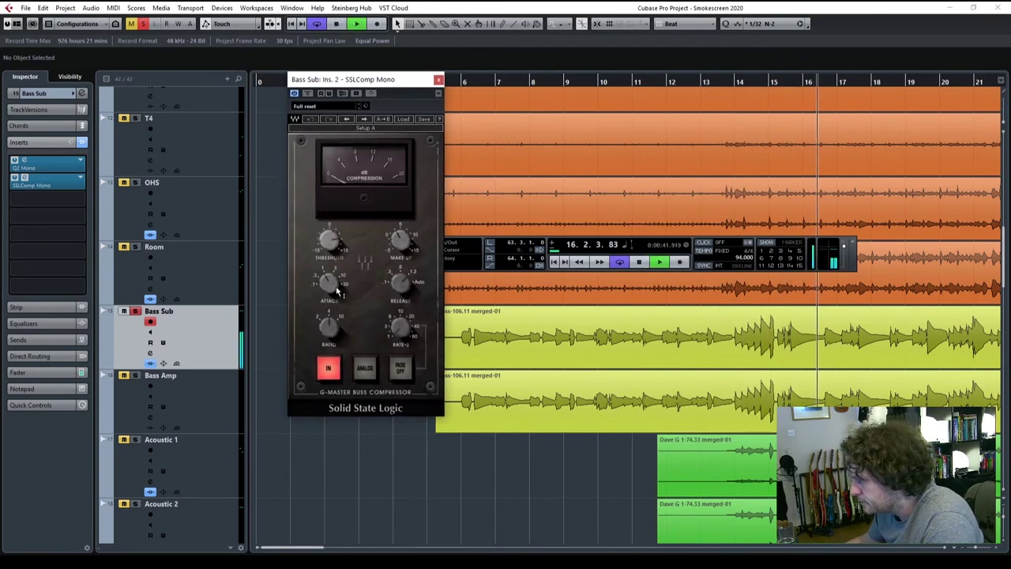
key(space)
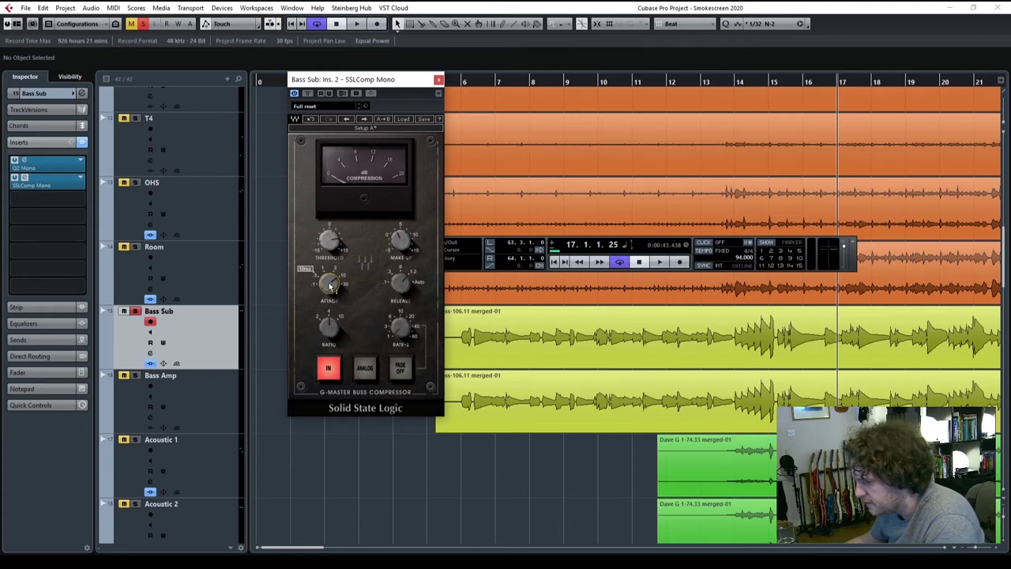
key(space)
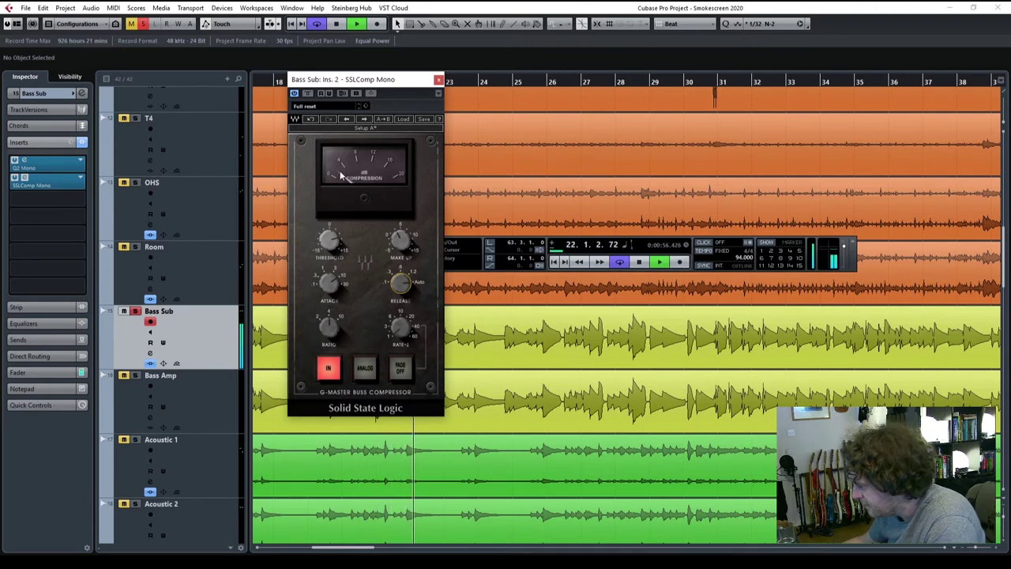
key(space)
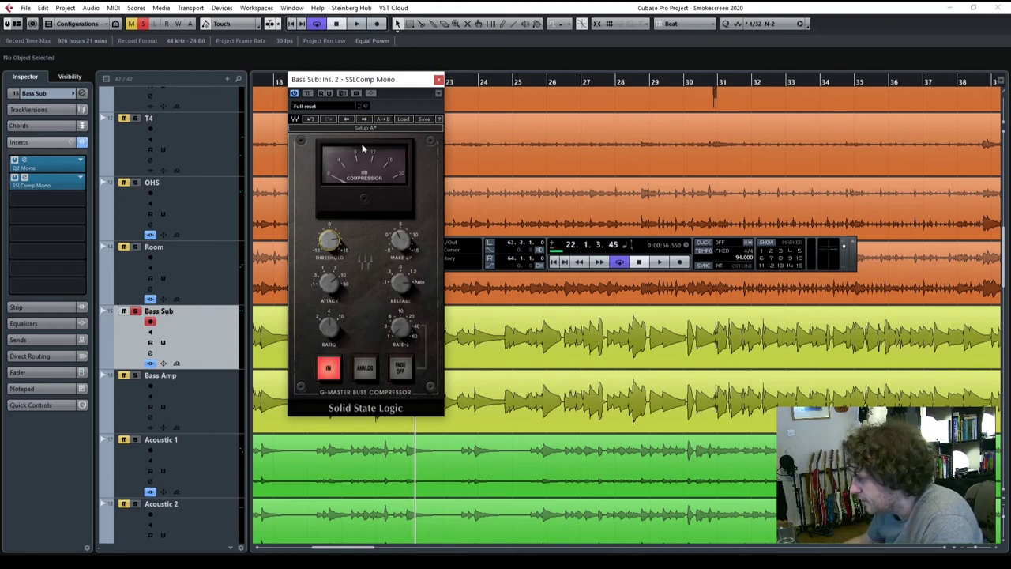
- Play from bar 19 and lower Bass Sub's band 2 EQ cut-off from 80 to 75 Hz
drag(376, 86, 823, 117)
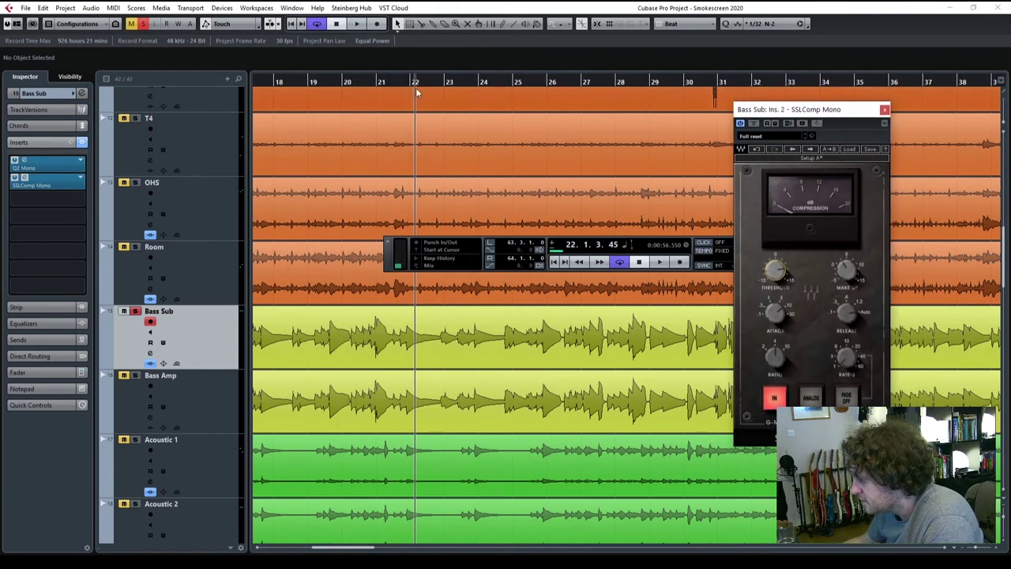
double_click(311, 87)
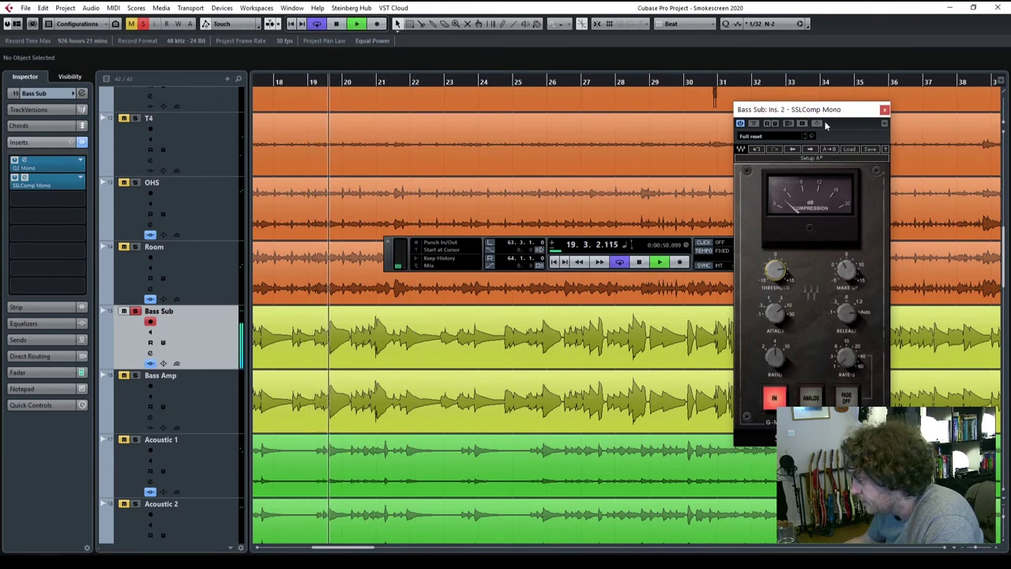
drag(831, 114, 621, 110)
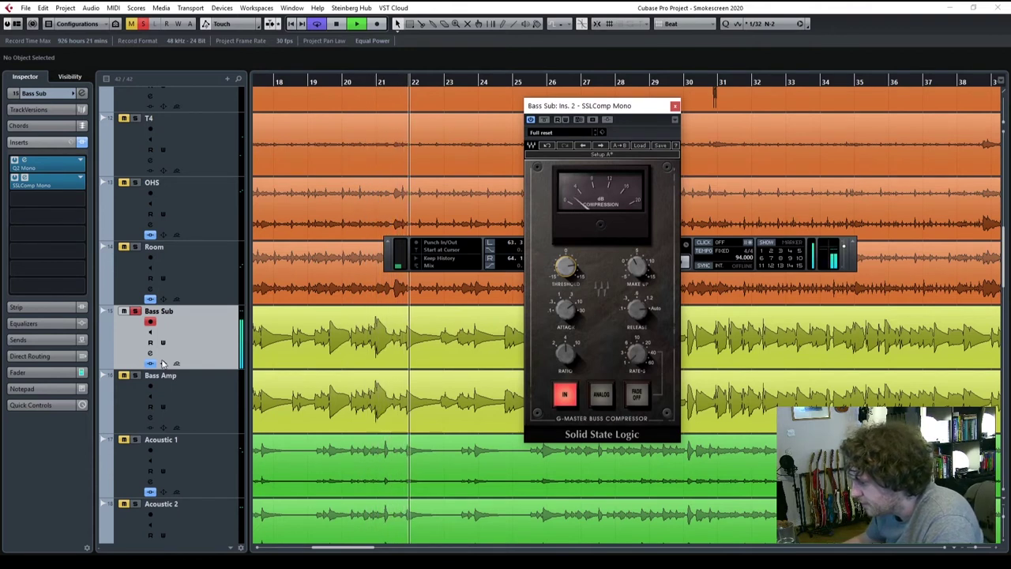
click(24, 163)
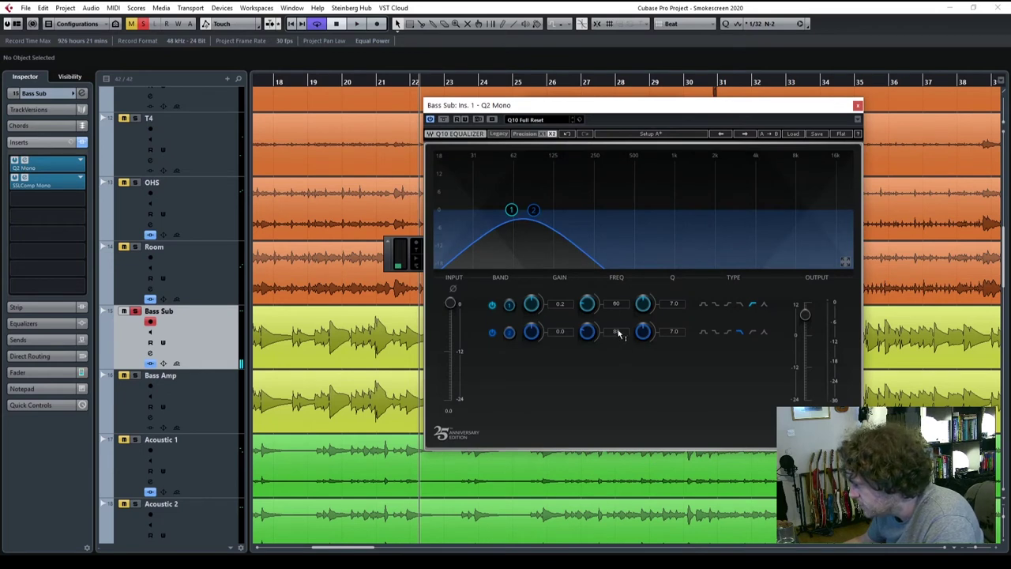
key(space)
drag(614, 331, 614, 336)
click(858, 105)
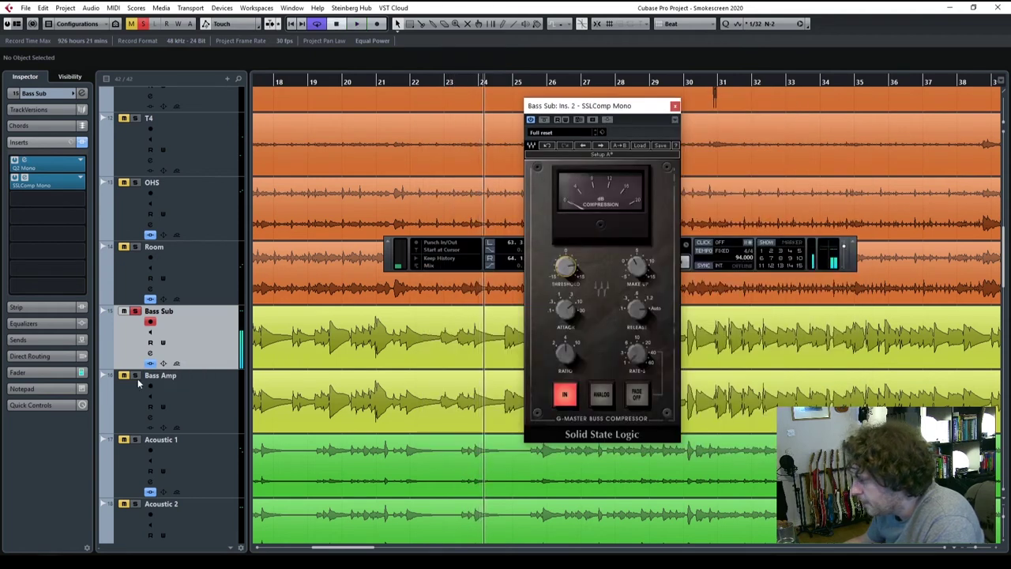
- Load the Q1 Mono EQ into the Bass Amp track's first insert slot
click(673, 106)
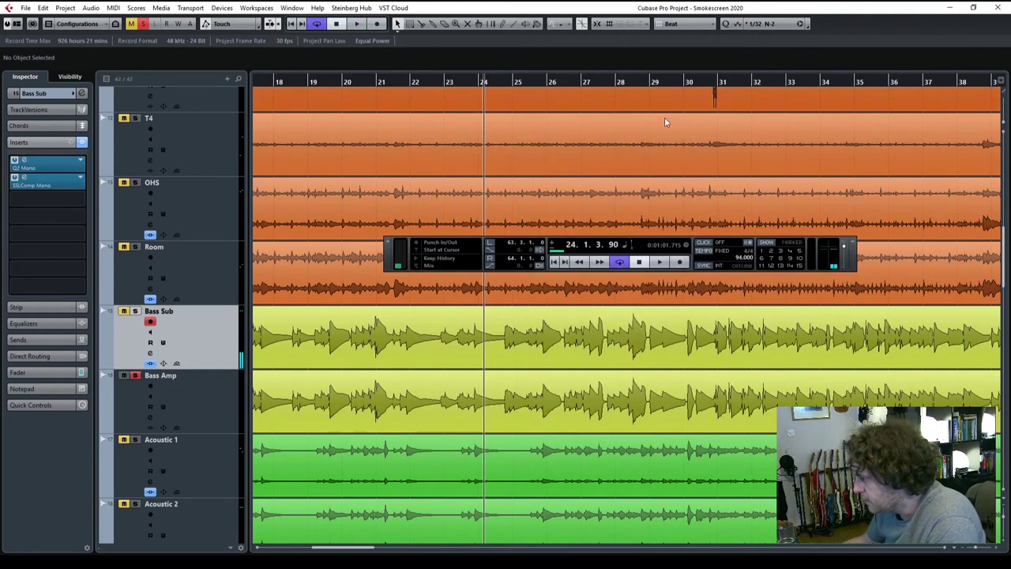
click(212, 397)
click(84, 180)
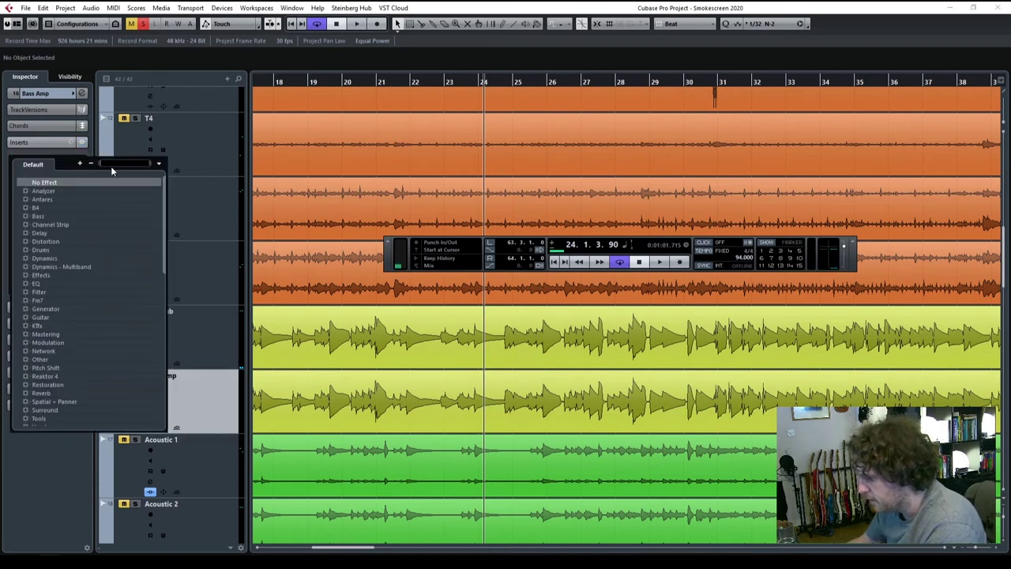
text(q1)
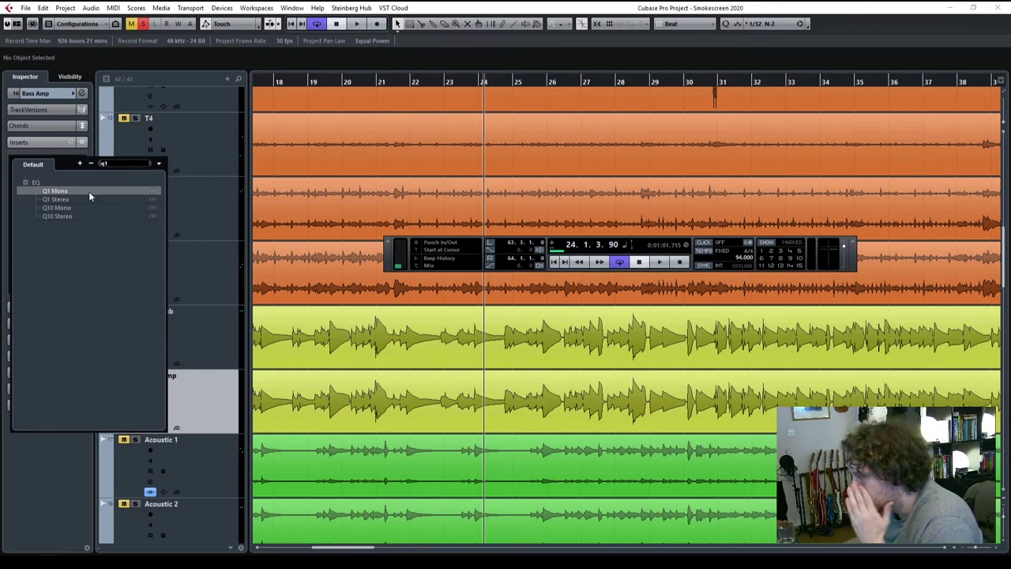
click(60, 193)
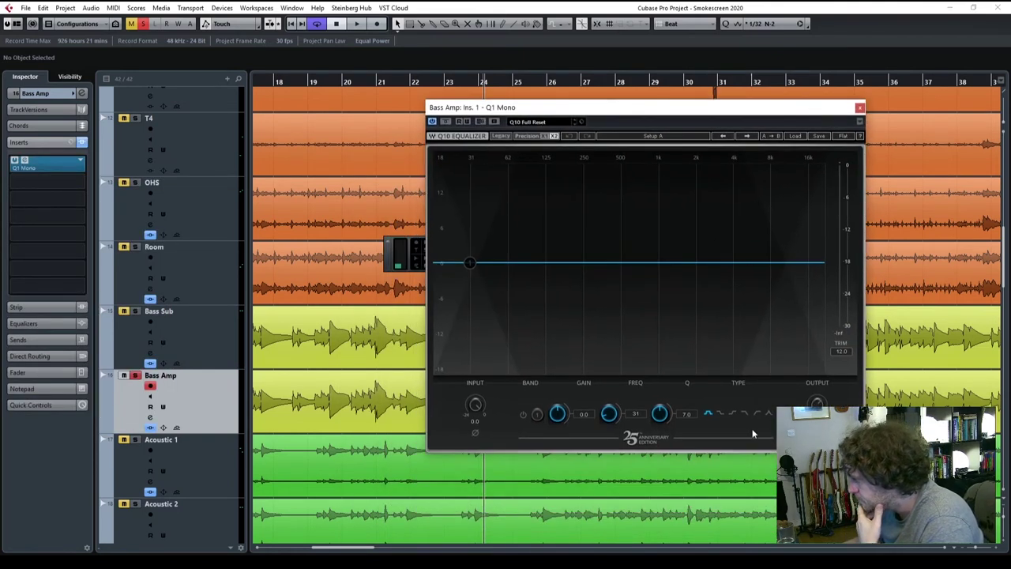
- Enable the Q1 Mono low-cut band, raise it to 233 Hz, and recheck the EQ
click(536, 416)
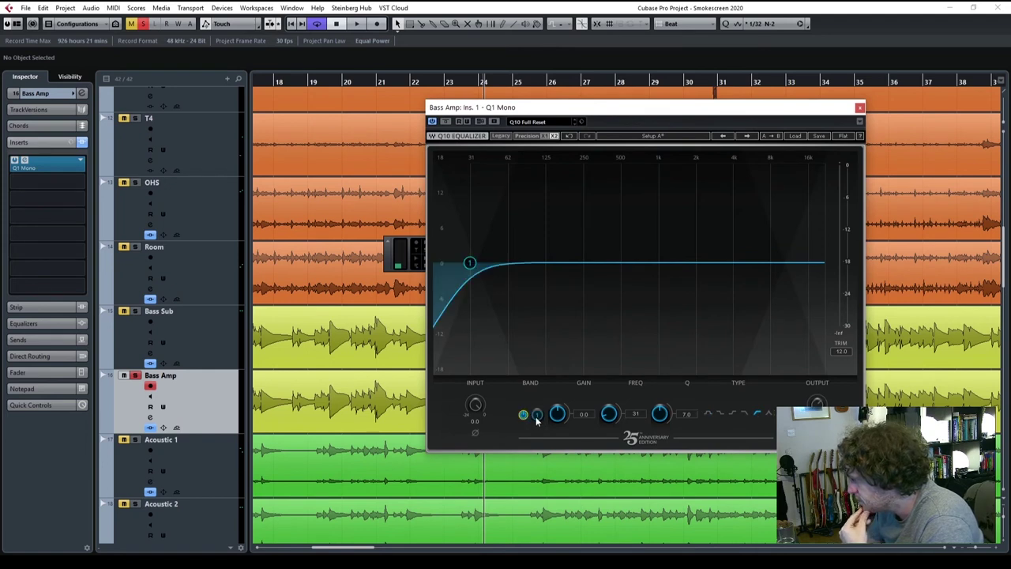
drag(634, 421, 634, 379)
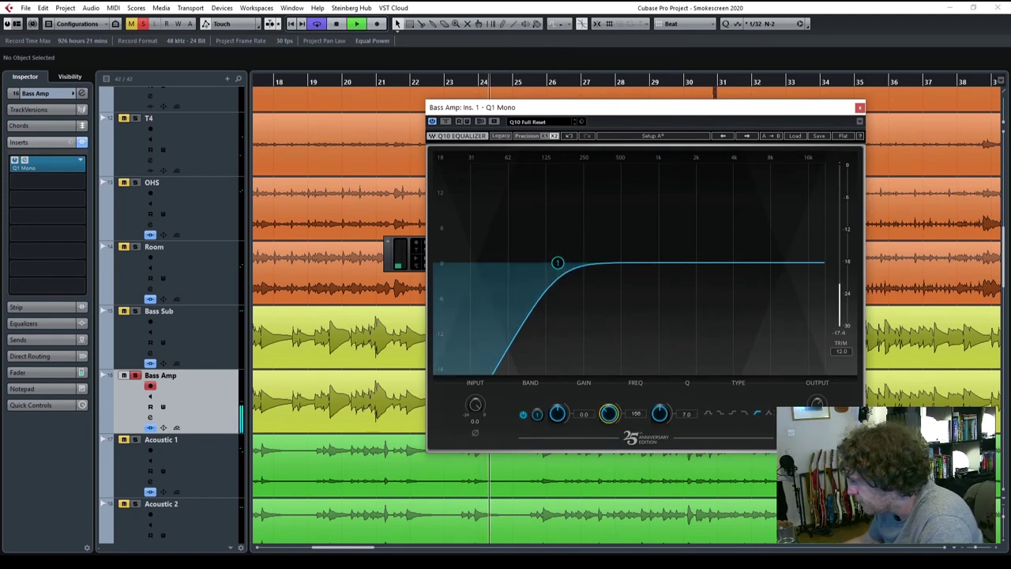
drag(634, 421, 777, 341)
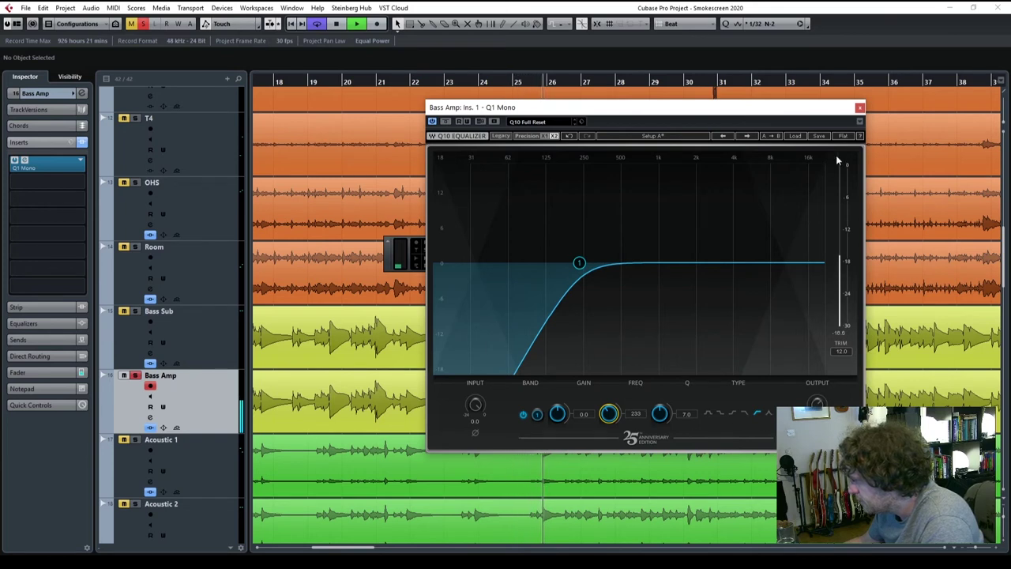
click(859, 106)
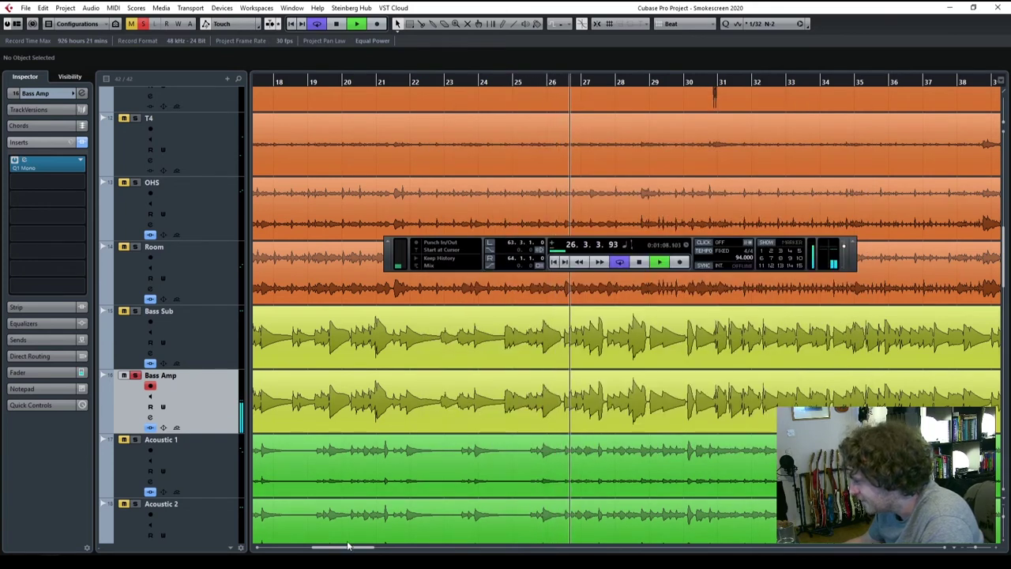
drag(350, 546, 316, 545)
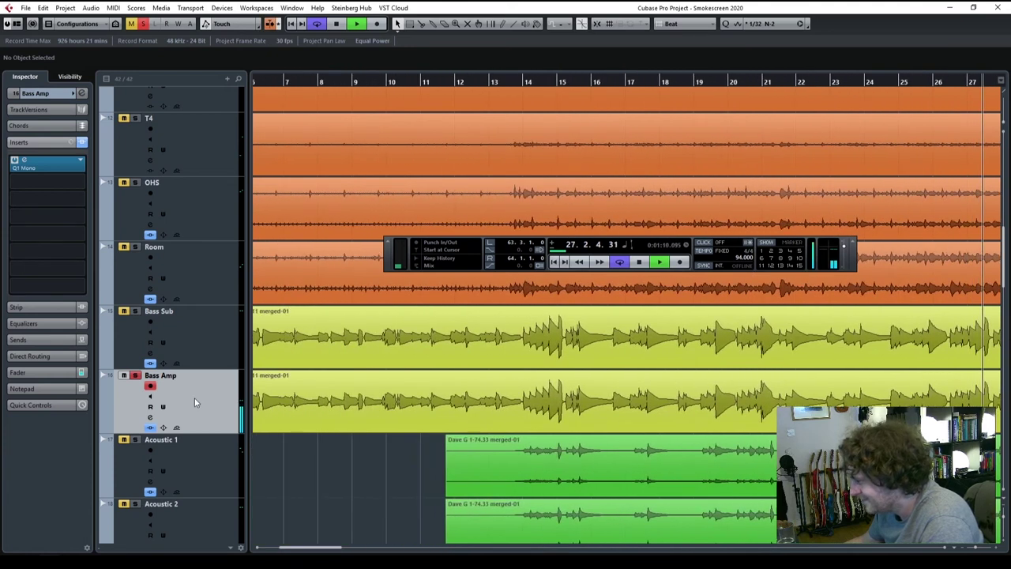
click(26, 163)
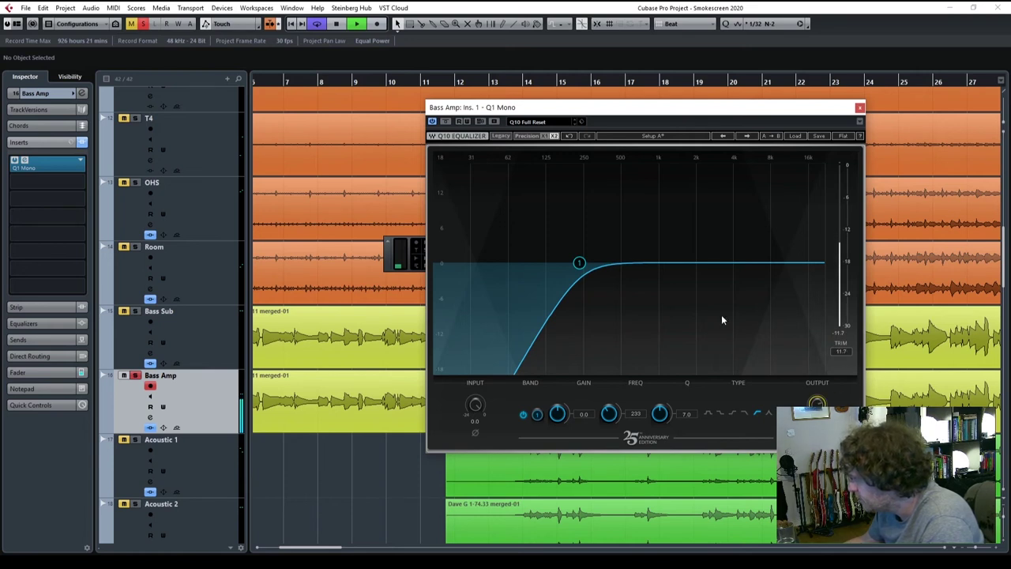
- Stop playback and load AmpliTube 4 into Bass Amp's second insert slot
click(859, 108)
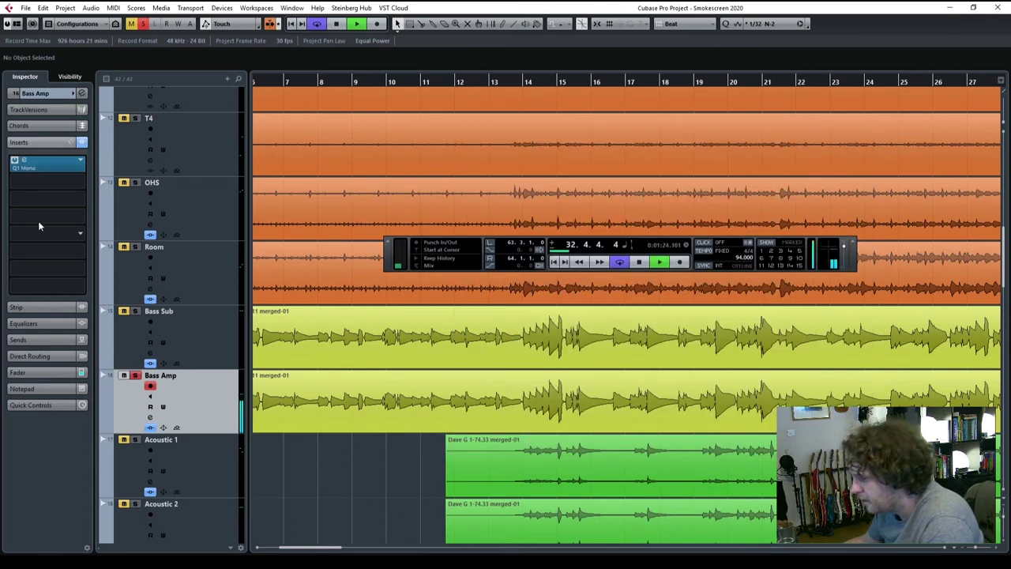
key(space)
click(79, 185)
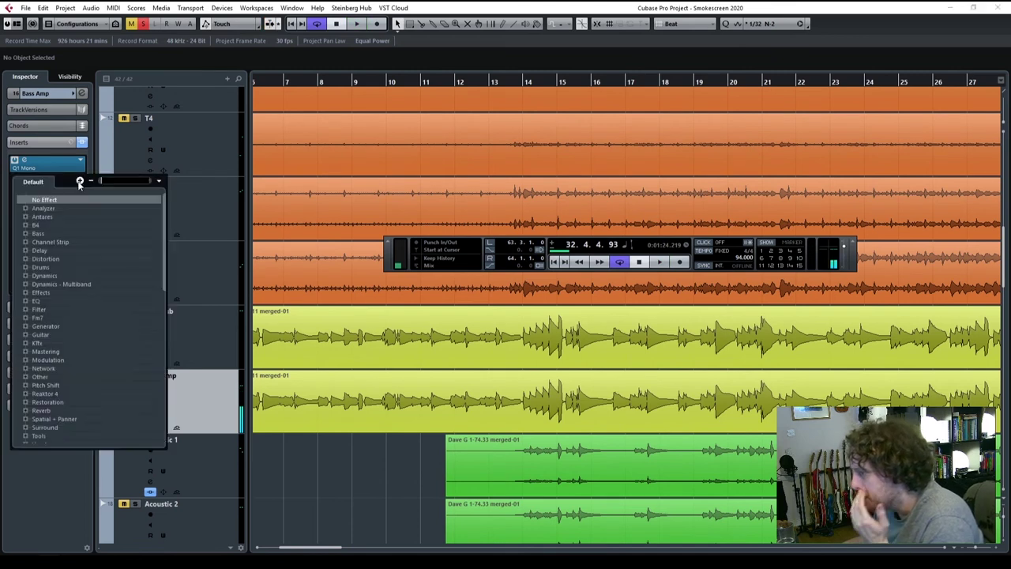
text(amplit)
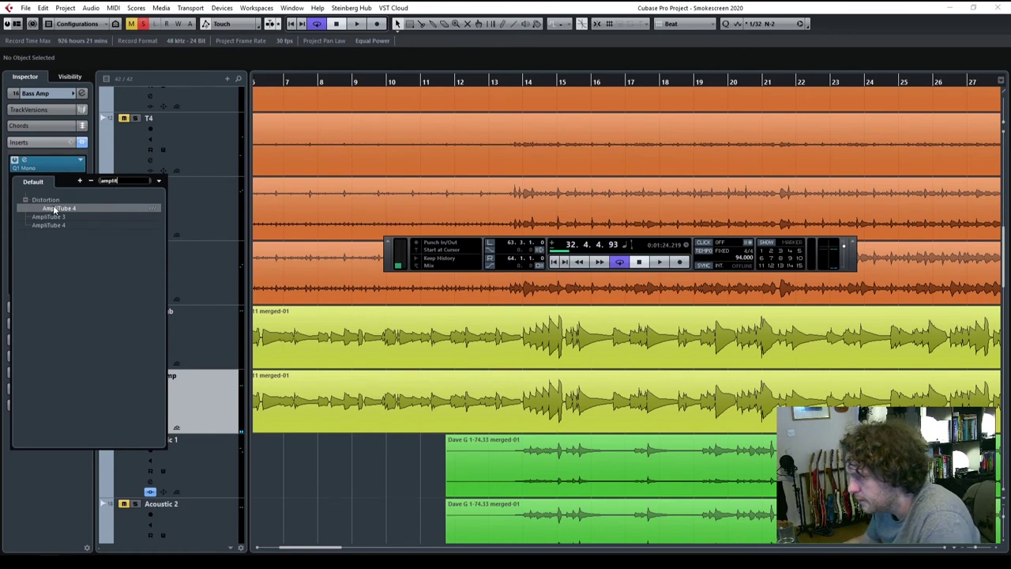
click(56, 209)
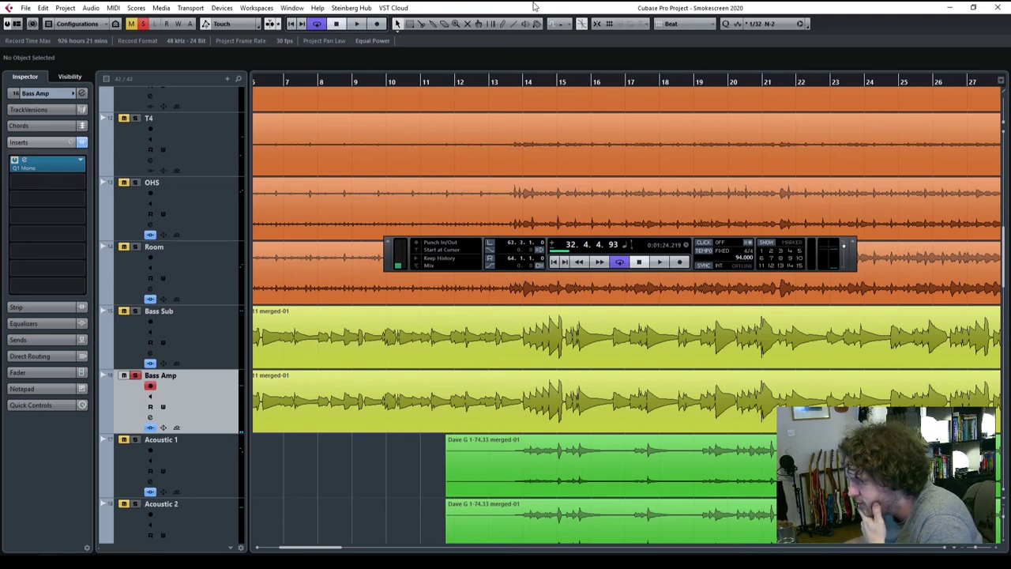
- Reposition the AmpliTube window, start playback and set the spring reverb to 0.0
drag(618, 71, 216, 56)
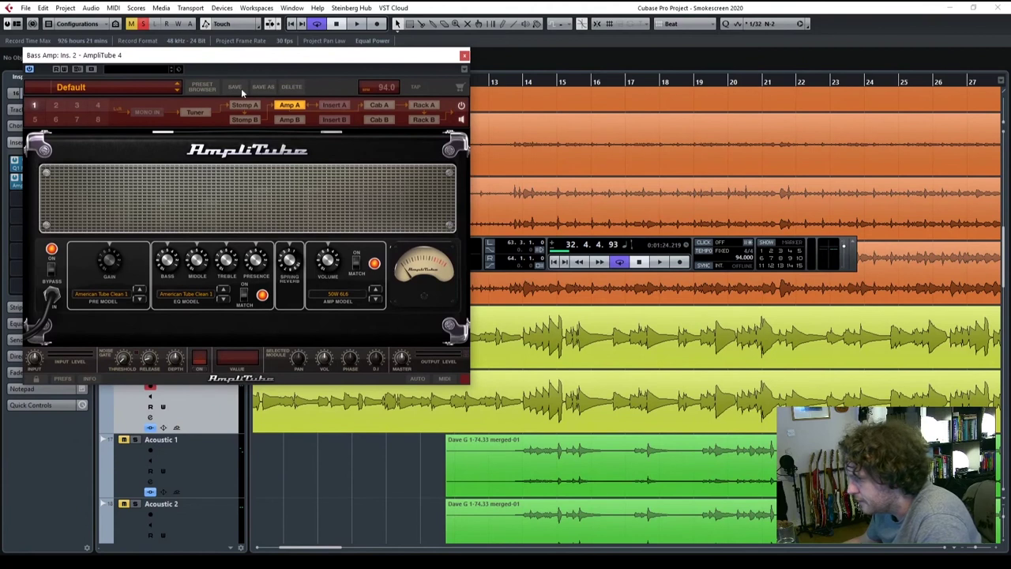
key(space)
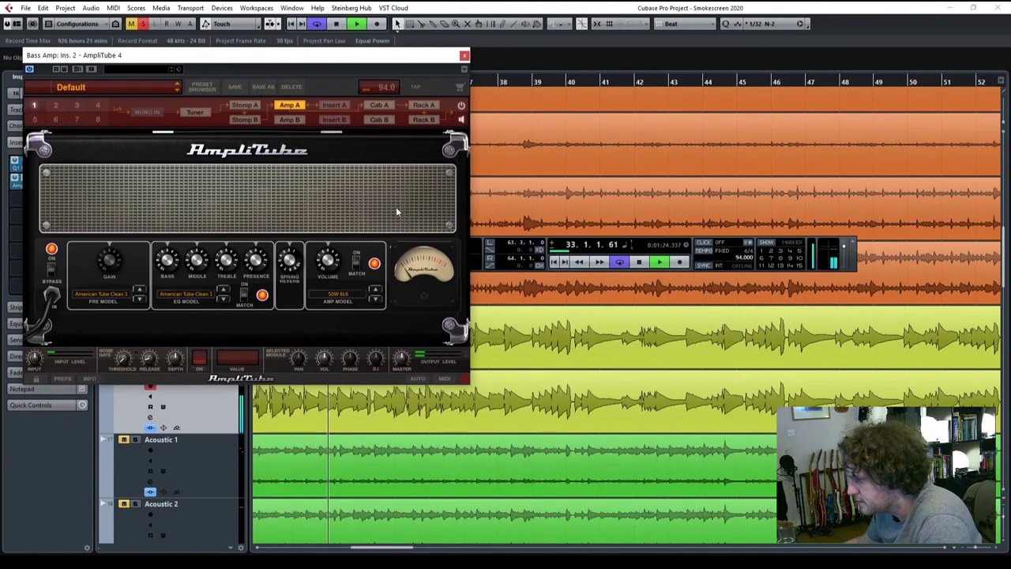
drag(289, 261, 296, 326)
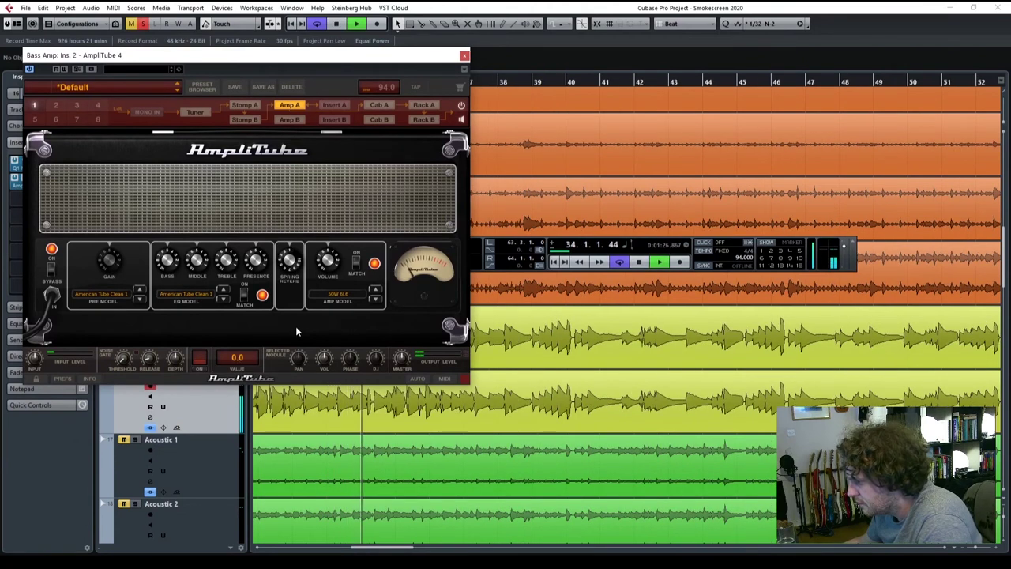
- Audition amp models from American Clean MKIII through Metal Lead, returning to an American Tube Vintage
click(137, 290)
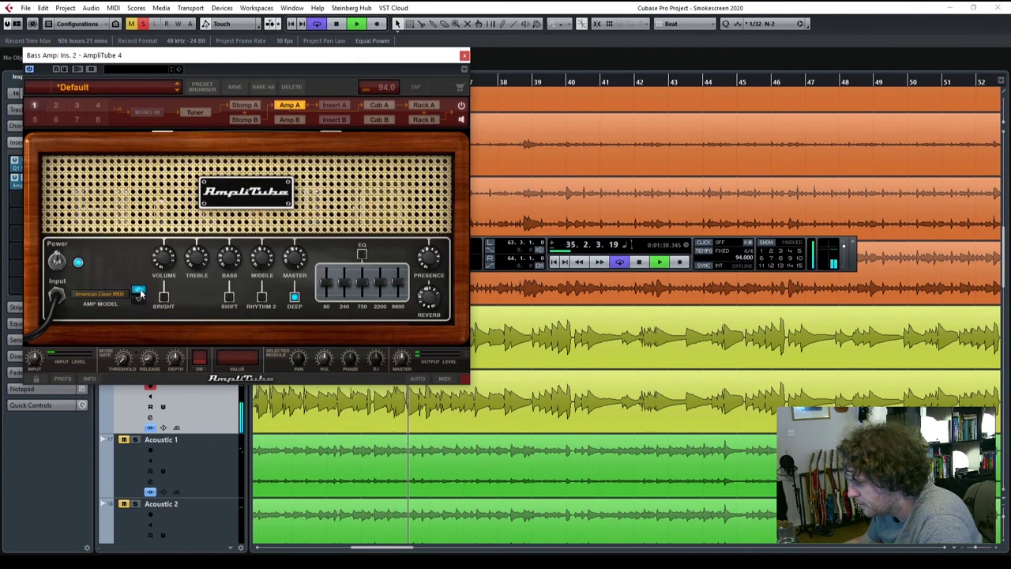
click(139, 297)
click(139, 297)
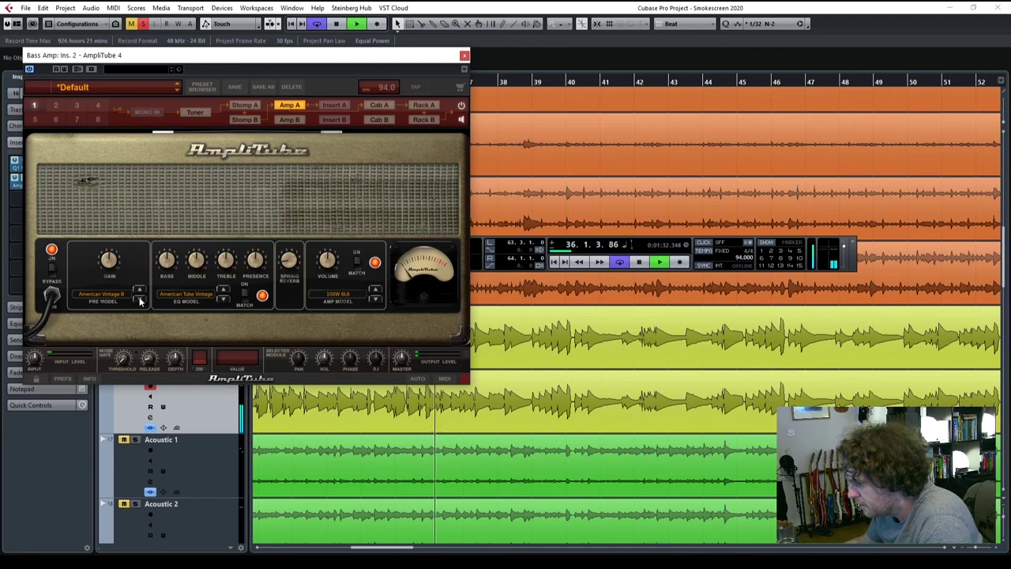
click(139, 297)
click(139, 298)
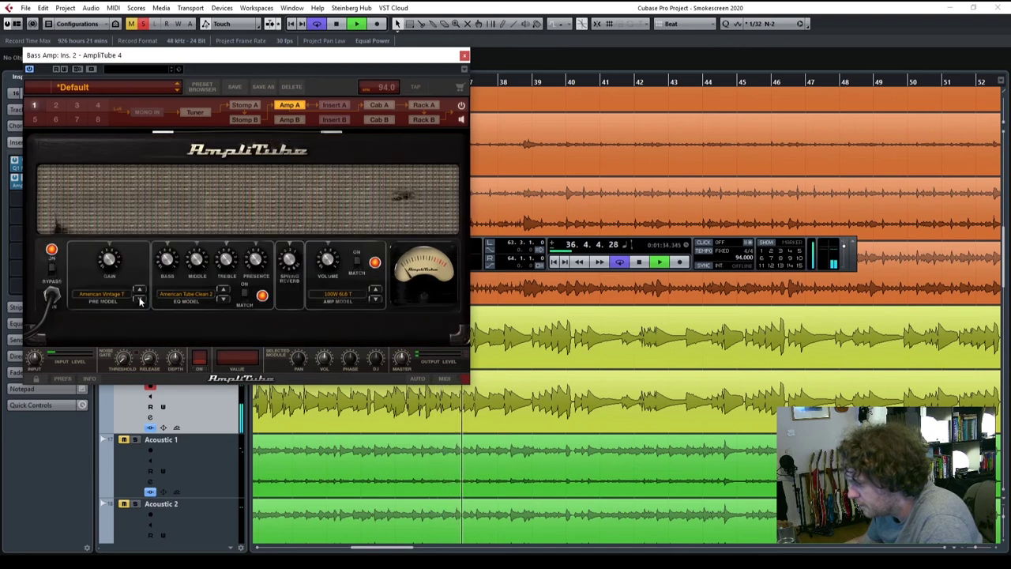
click(139, 297)
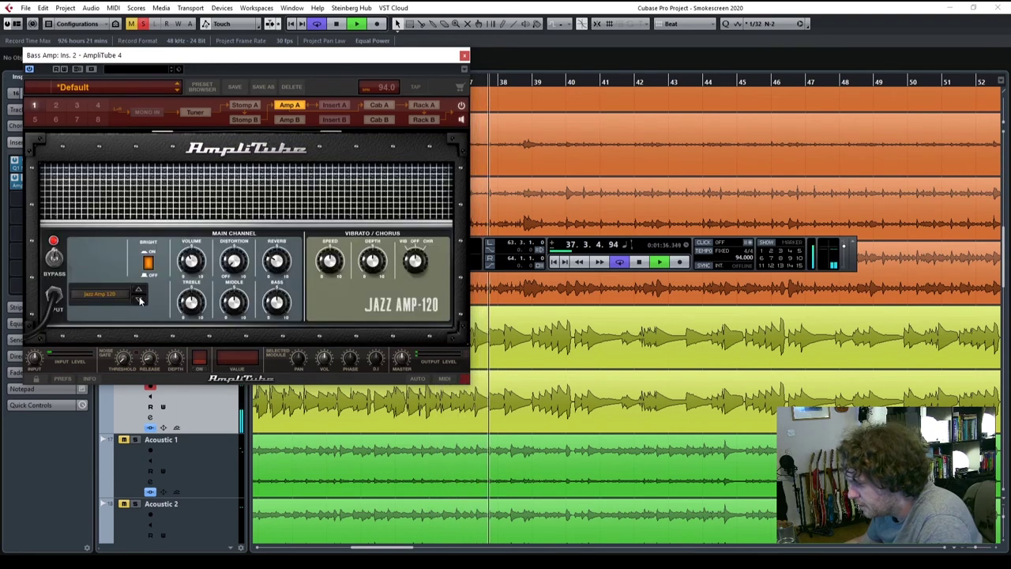
click(140, 301)
click(140, 300)
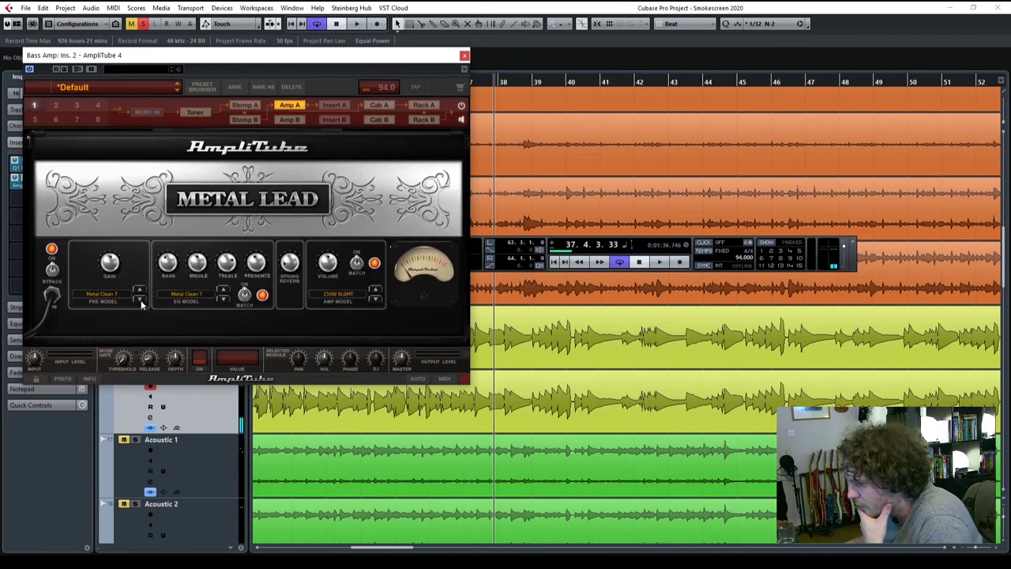
click(140, 301)
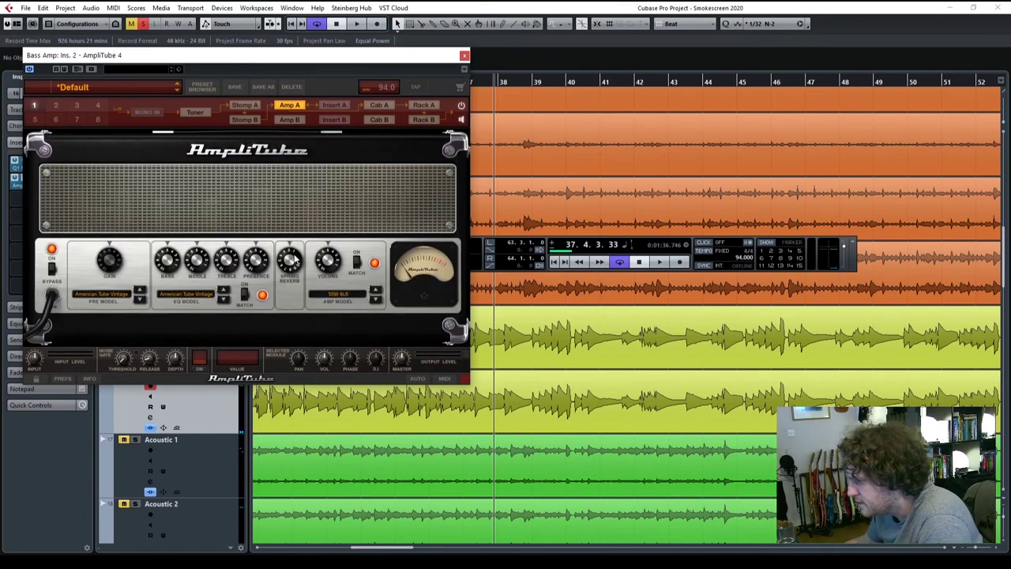
- Play from bar 34, switching to the HIAMP Custom 100 amp with Normal Volume 6.3
drag(284, 55, 713, 100)
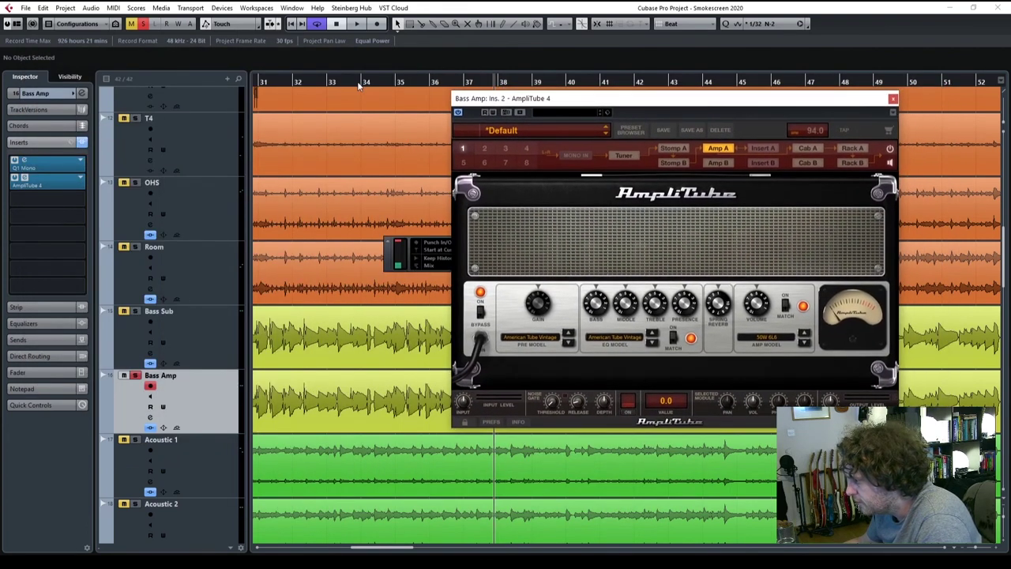
click(358, 85)
key(space)
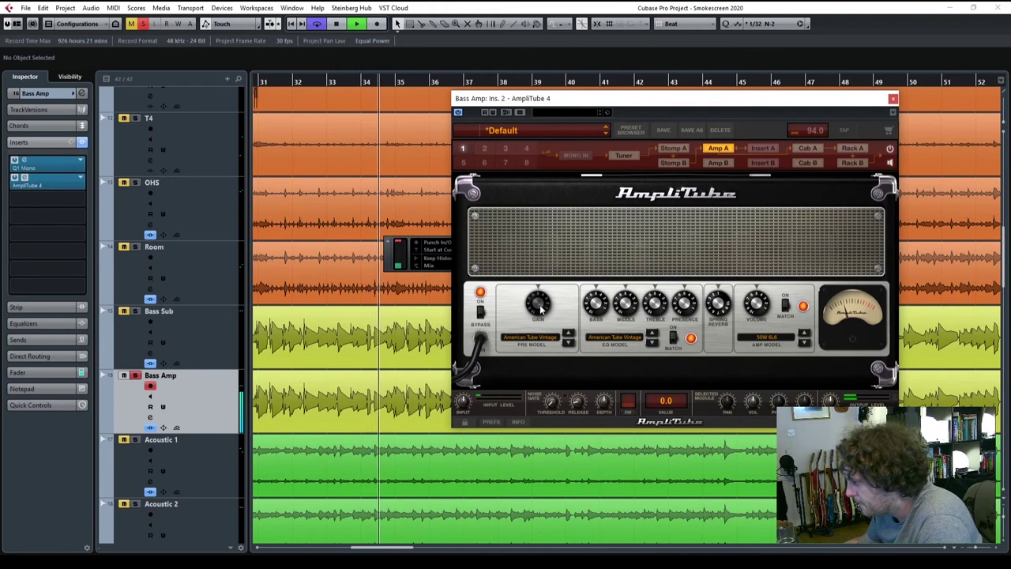
click(568, 342)
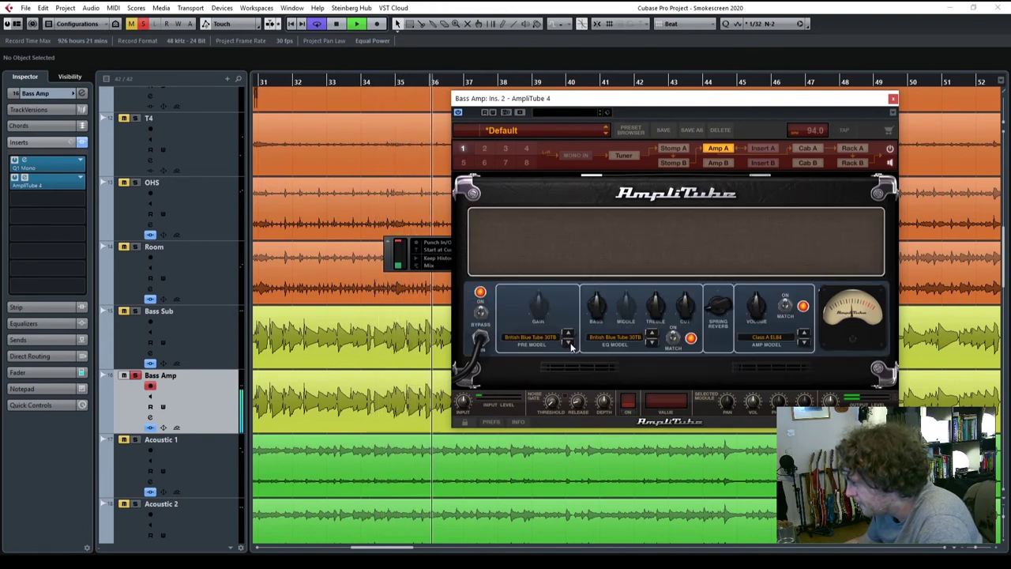
click(568, 342)
click(569, 342)
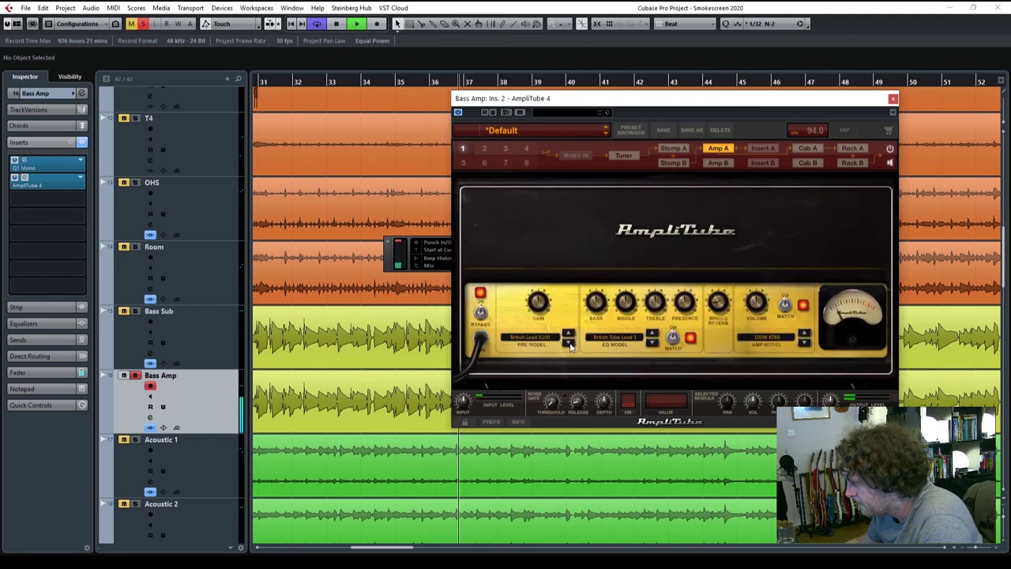
click(569, 344)
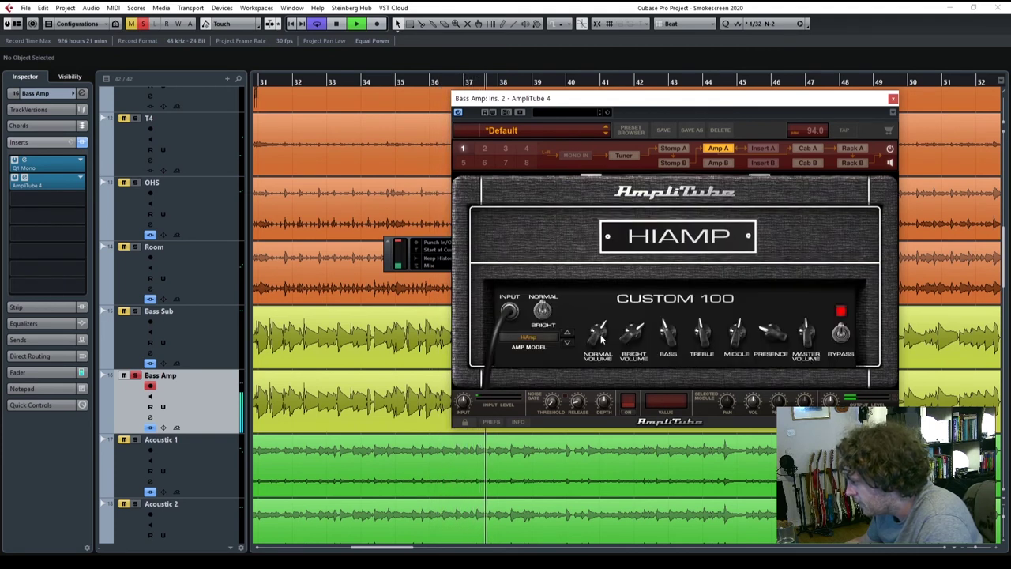
mouse_move(598, 336)
mouse_down()
mouse_move(591, 322)
mouse_move(591, 341)
mouse_up()
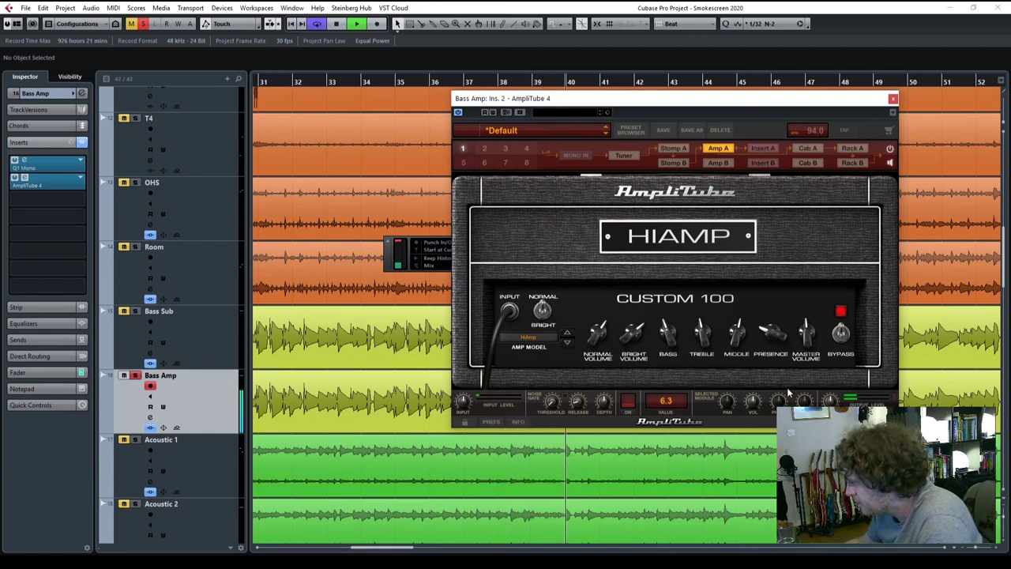
- Pull Cab A's Room mic fader to -Inf, then briefly open and close Bass Amp's Q1 Mono EQ
click(805, 149)
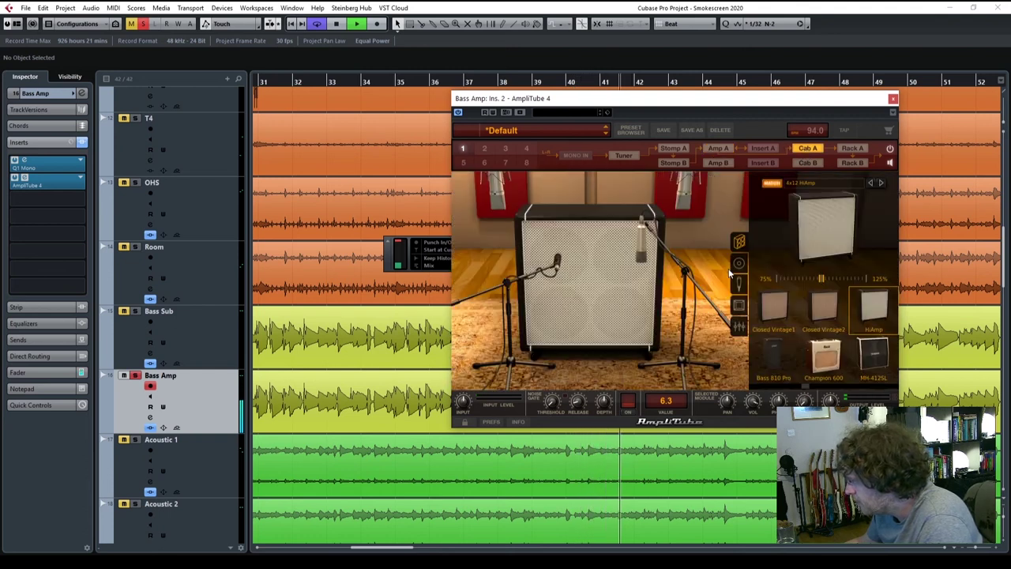
click(739, 325)
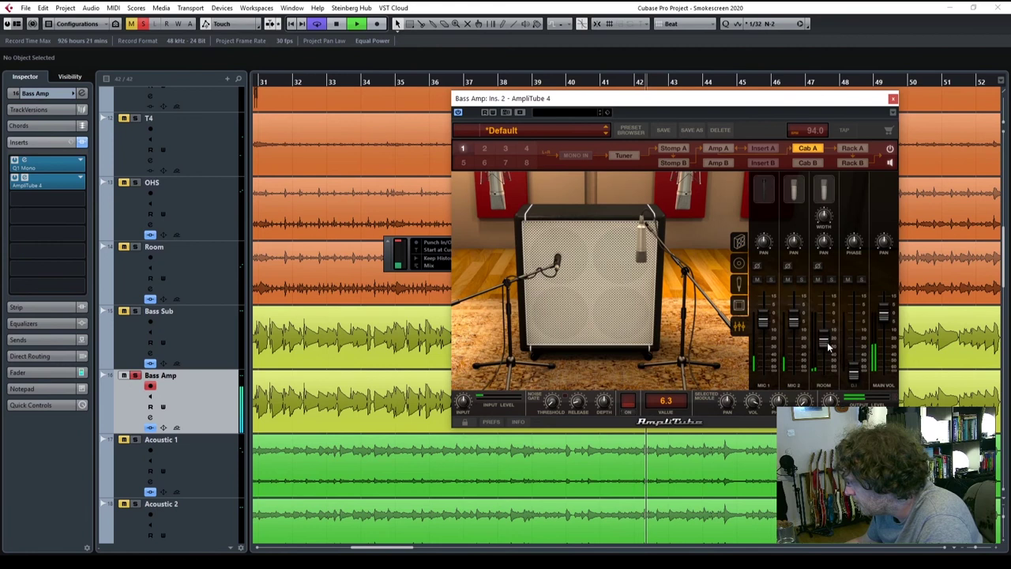
drag(823, 342, 822, 386)
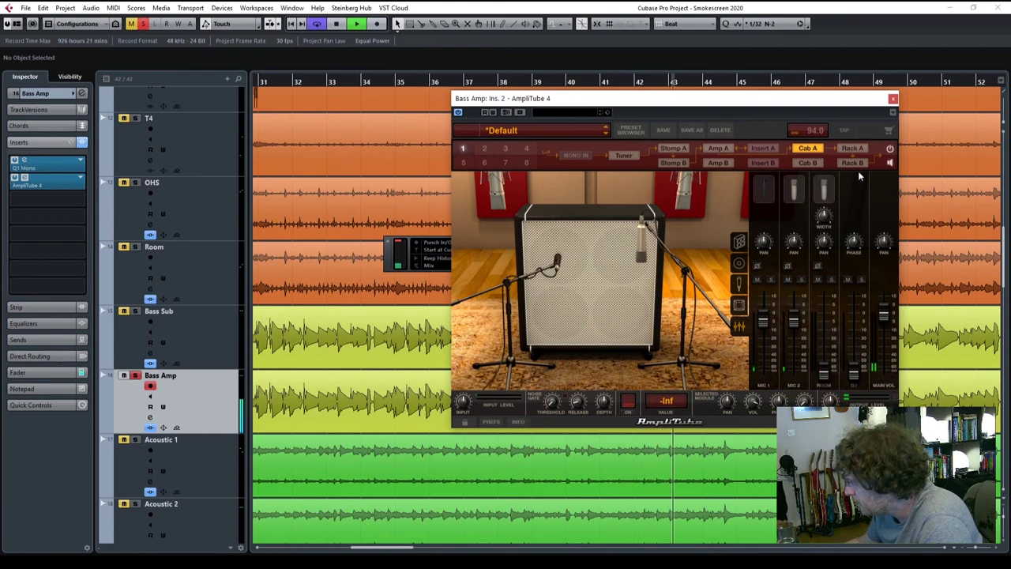
click(24, 162)
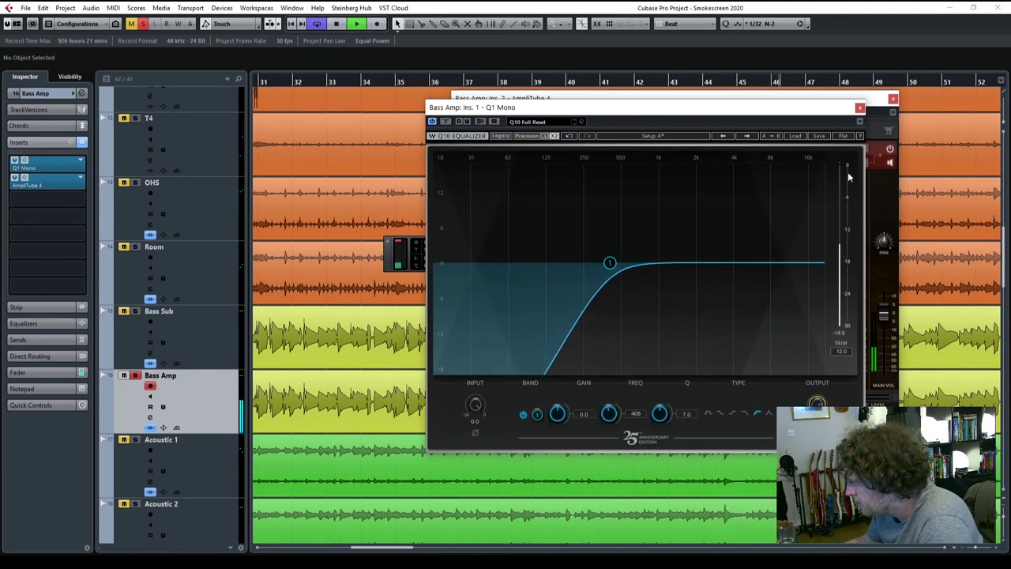
click(860, 108)
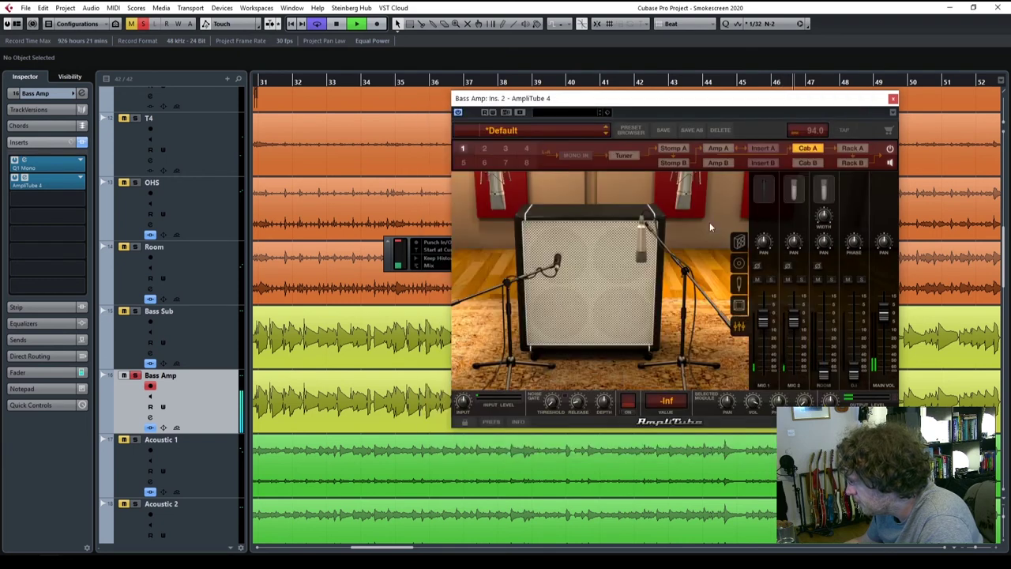
- Close AmpliTube, stop playback, solo Bass Amp and Bass Sub, and set playback to bar 14
click(893, 100)
key(space)
click(135, 376)
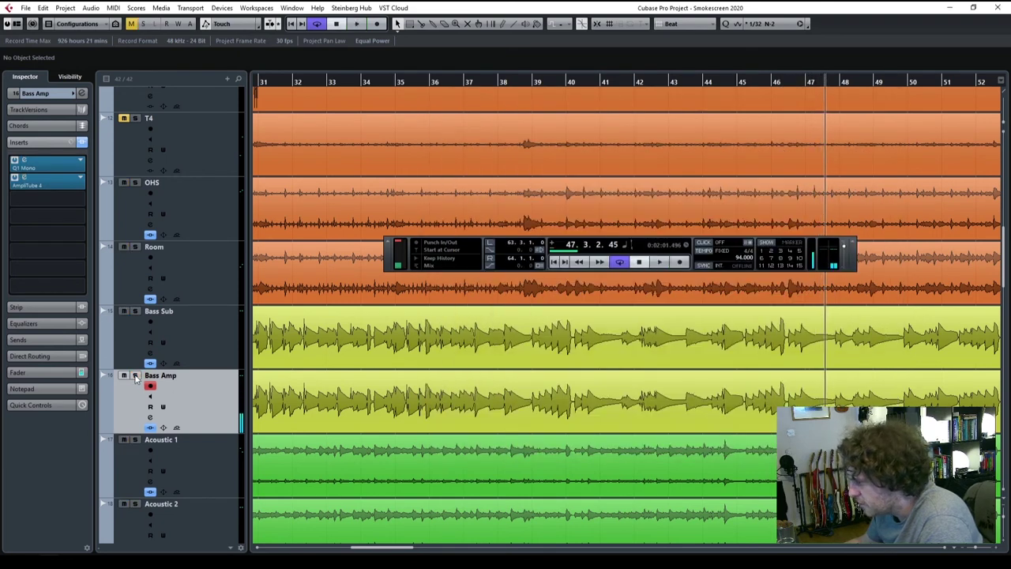
drag(397, 548, 334, 549)
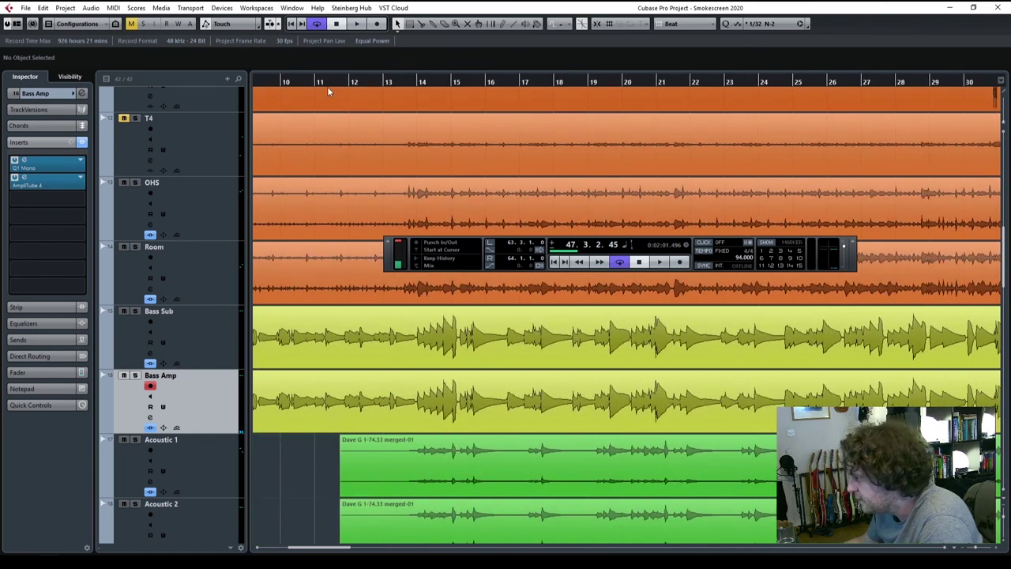
drag(329, 80, 358, 80)
click(431, 79)
click(135, 311)
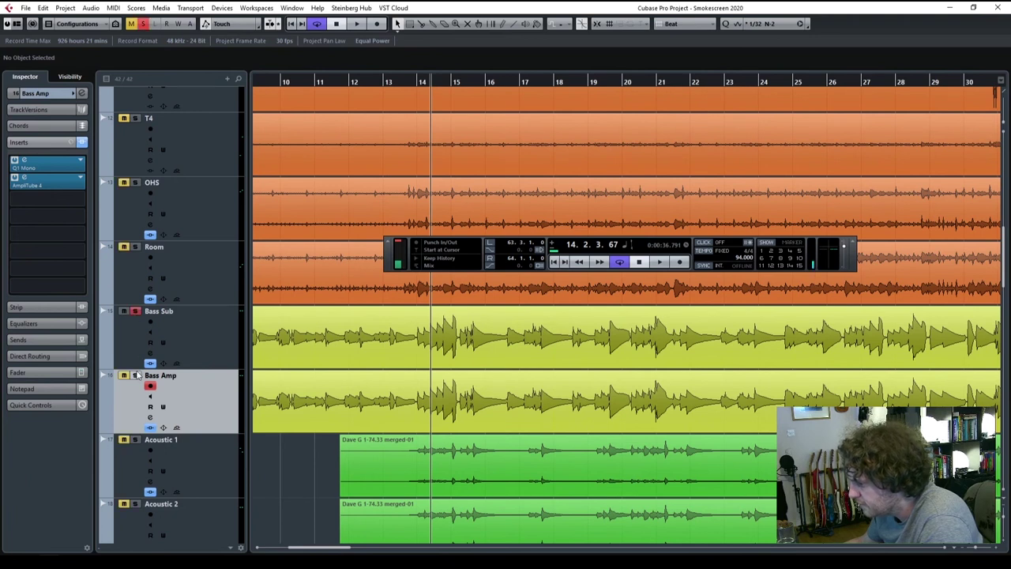
- In MixConsole, compare Bass Amp's phase at 180° and 0° during playback, leaving it at 0°
key(F3)
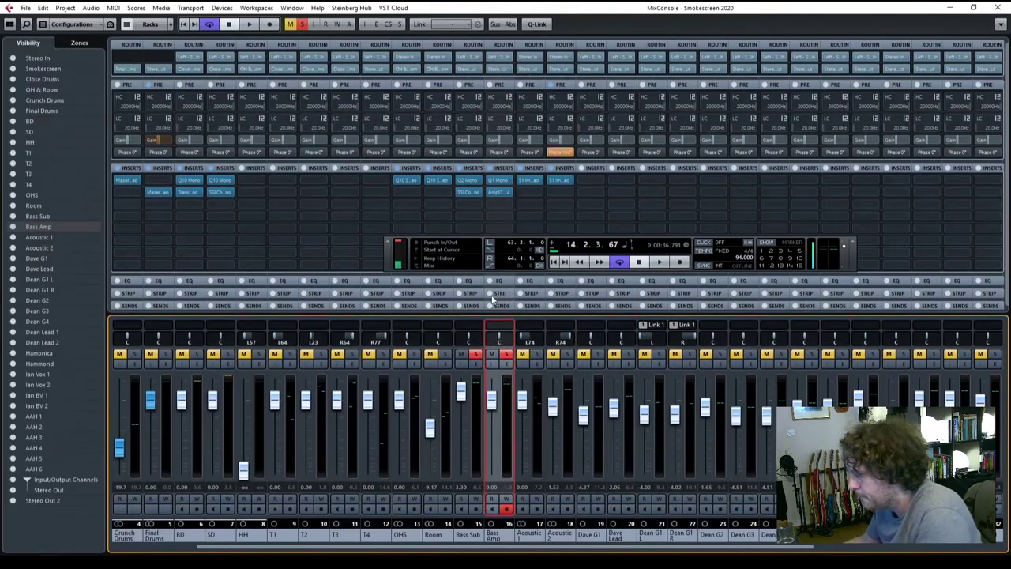
key(space)
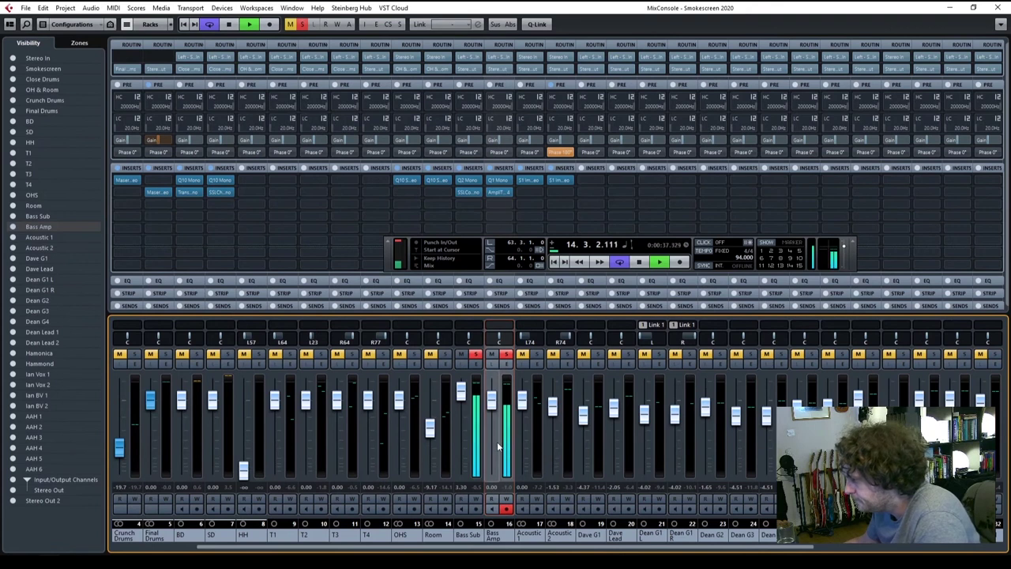
click(528, 154)
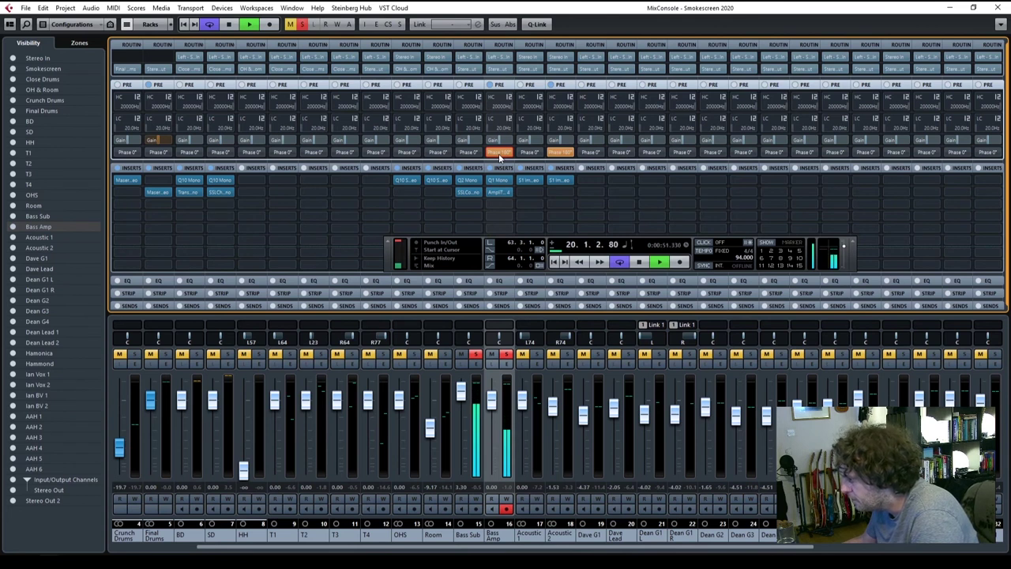
click(499, 153)
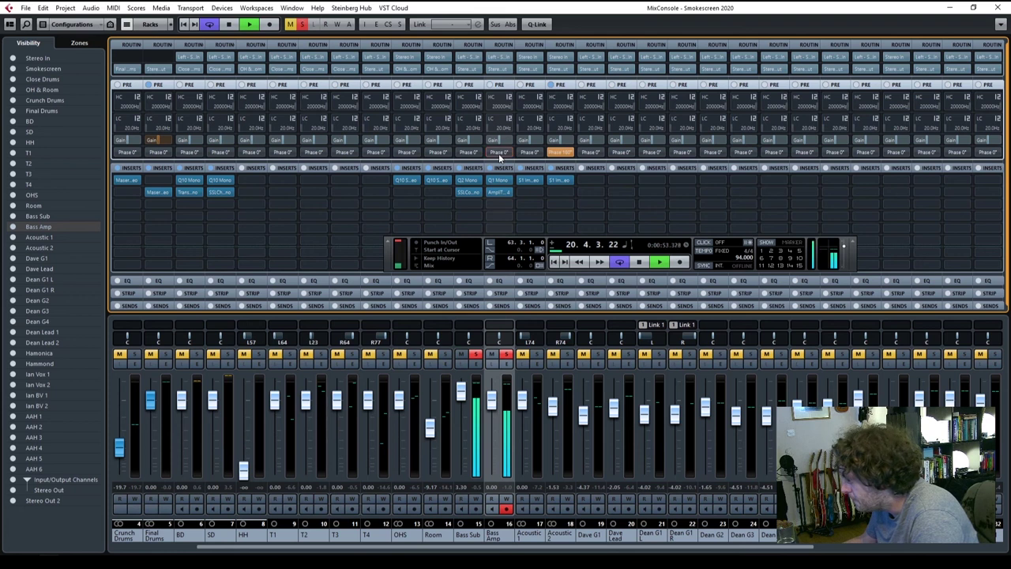
click(499, 153)
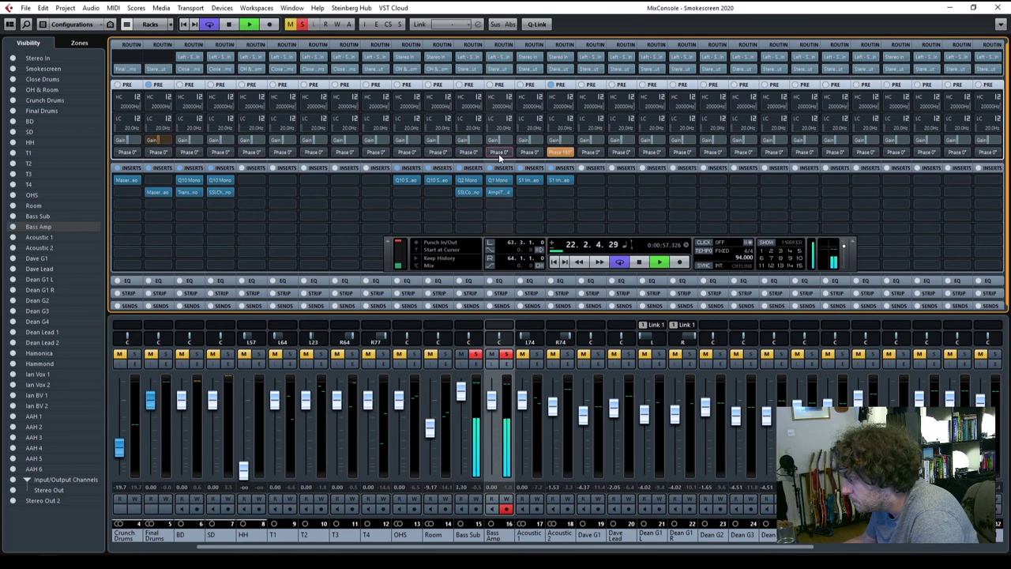
key(space)
click(499, 153)
click(994, 7)
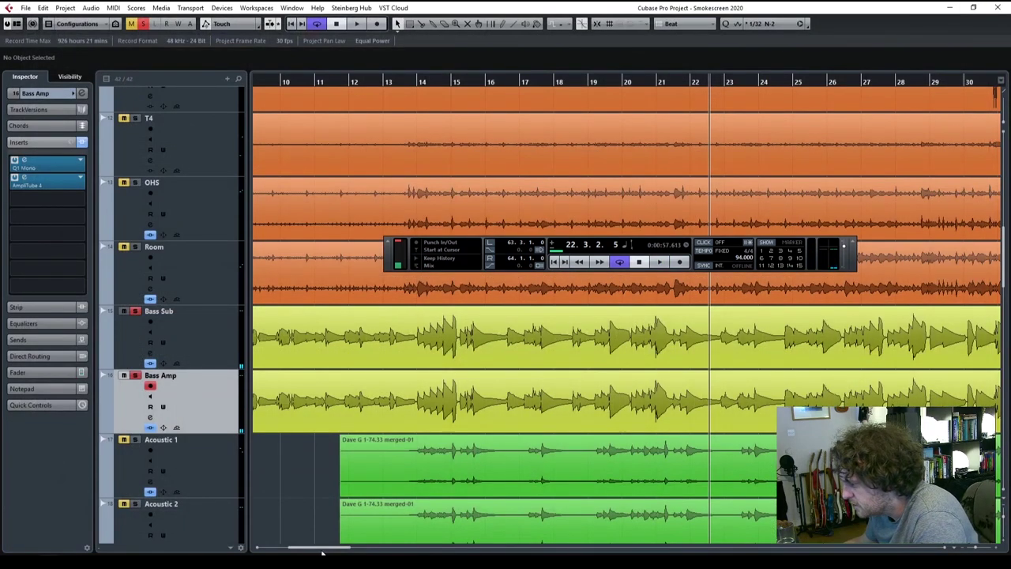
- Start playback from just before bar 13
drag(330, 551, 318, 549)
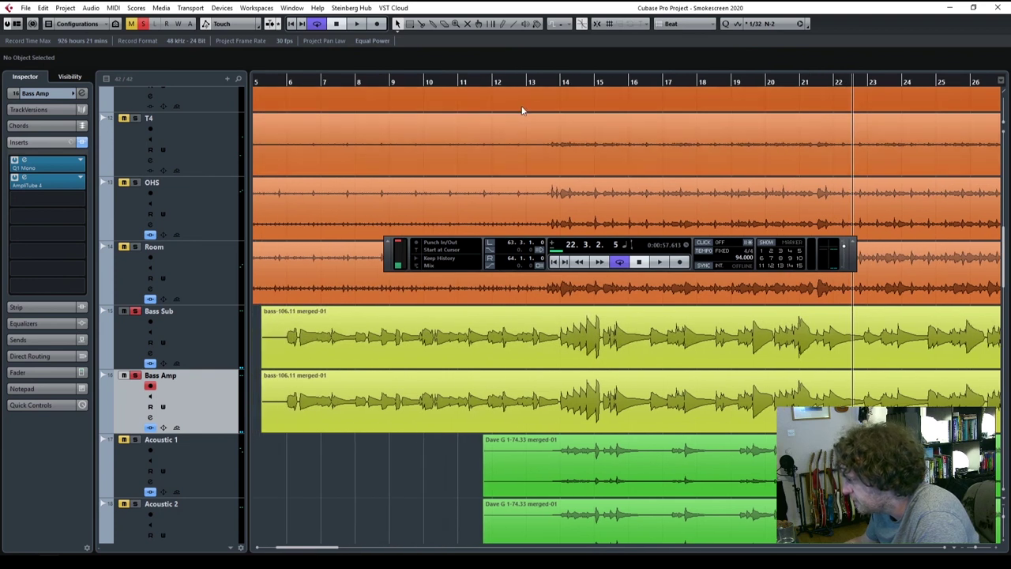
click(551, 84)
scroll(288, 314, up, 5)
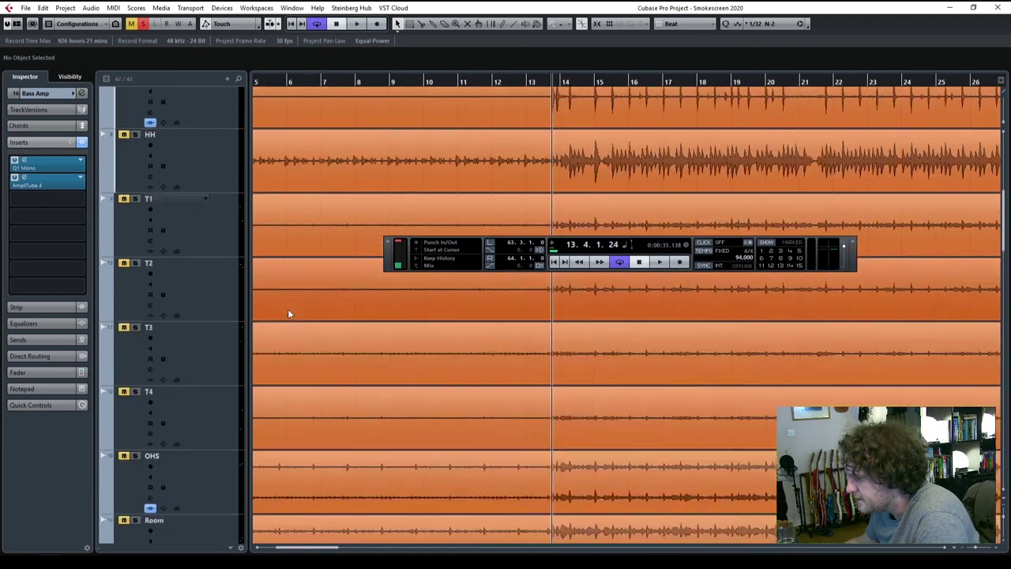
scroll(367, 402, down, 8)
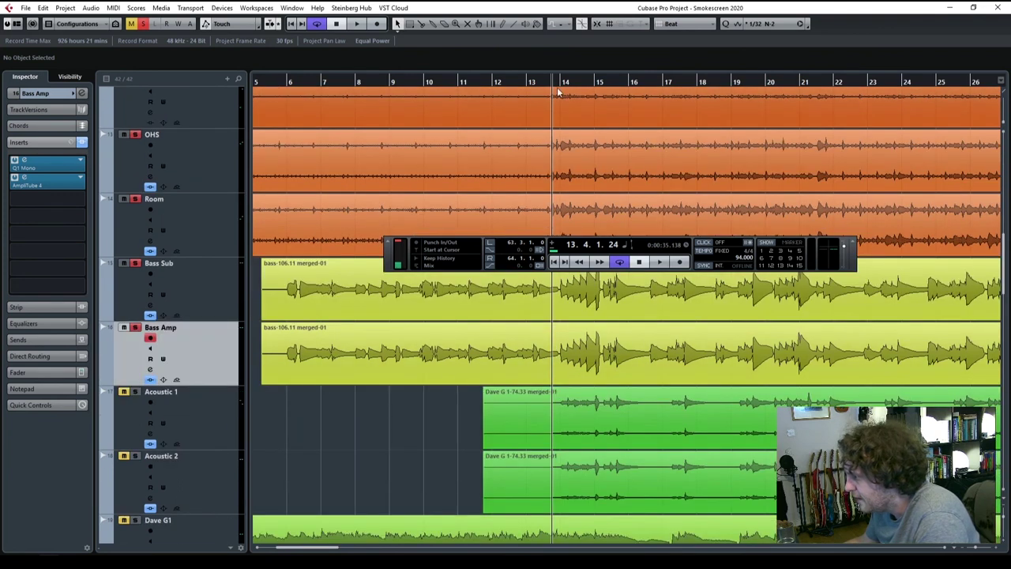
click(519, 83)
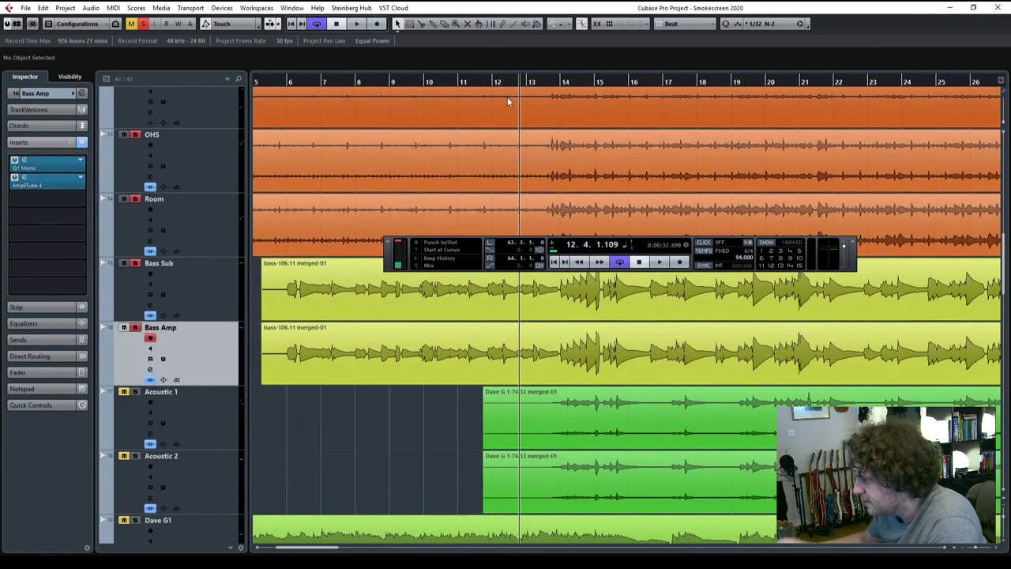
key(space)
- Drag Bass Sub's Inspector fader down to -0.44 dB
click(198, 295)
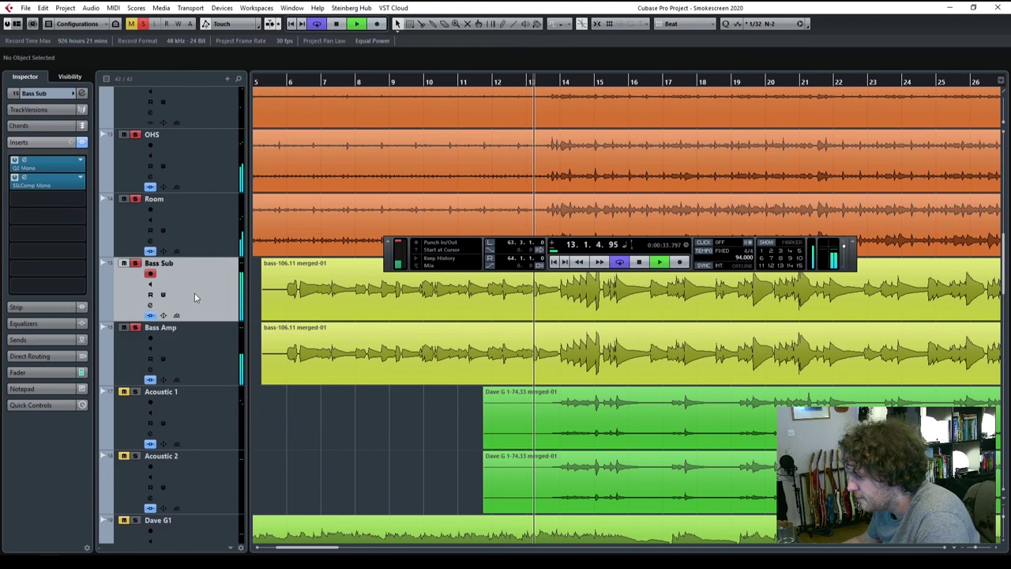
click(42, 388)
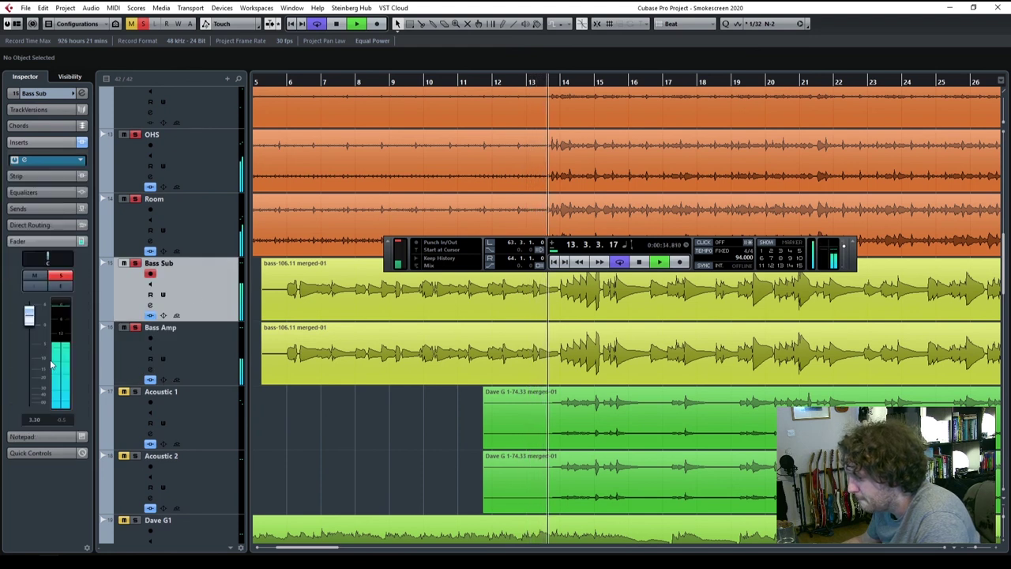
click(210, 366)
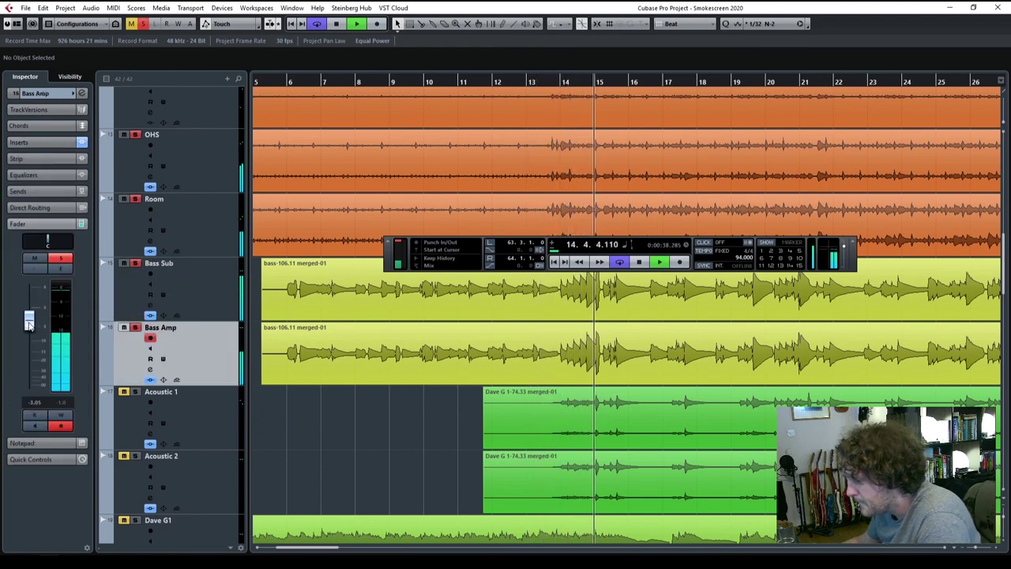
click(123, 312)
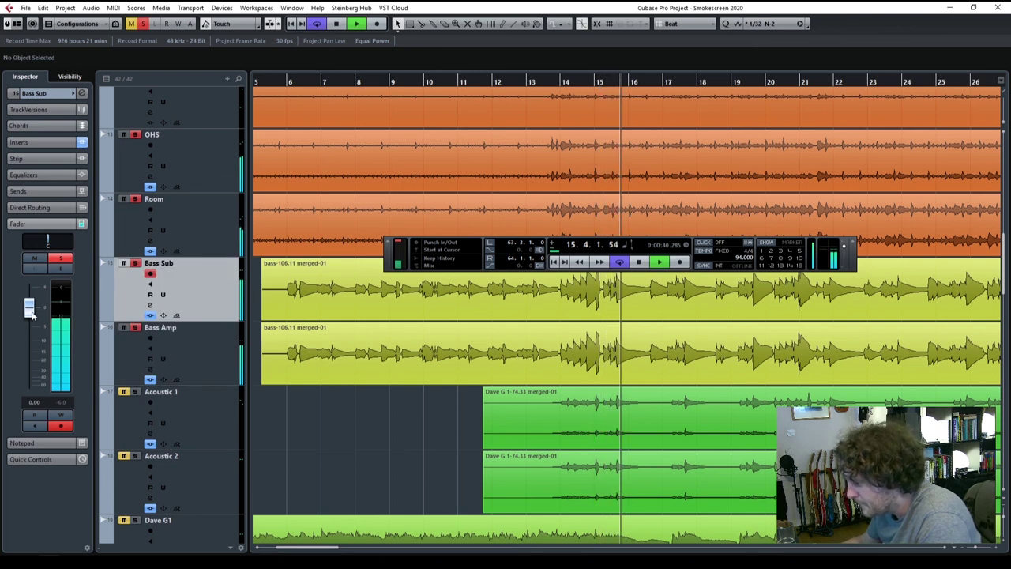
drag(29, 308, 30, 316)
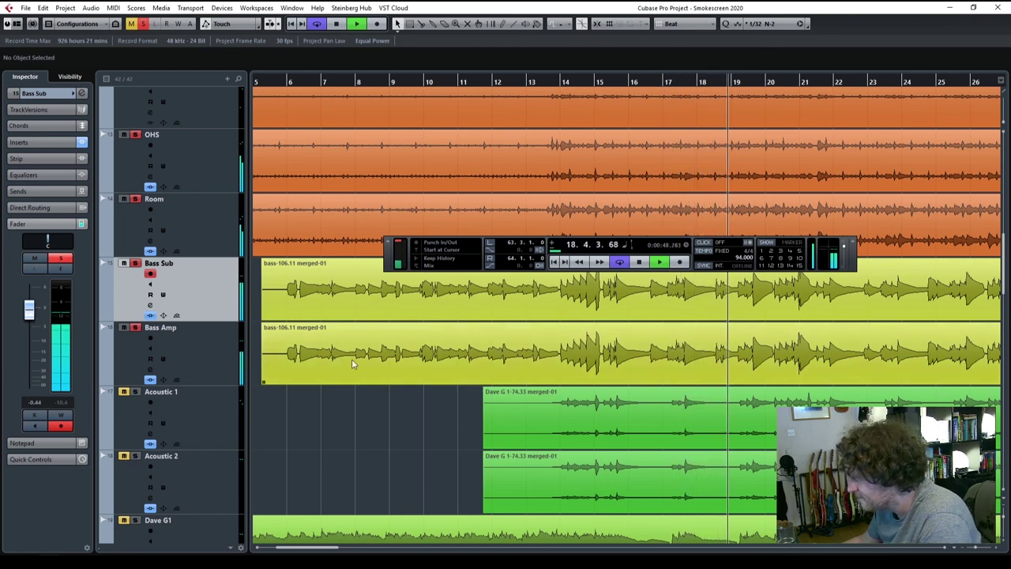
scroll(359, 378, up, 5)
- Select the SD snare track and open its Q10 Mono insert from the Inspector's Inserts section
scroll(359, 379, up, 3)
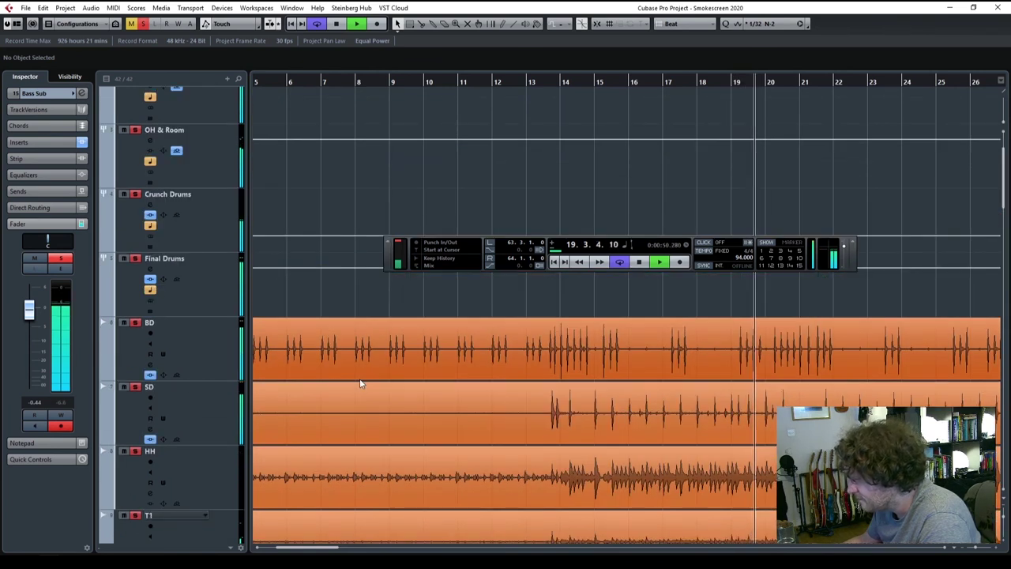
click(203, 409)
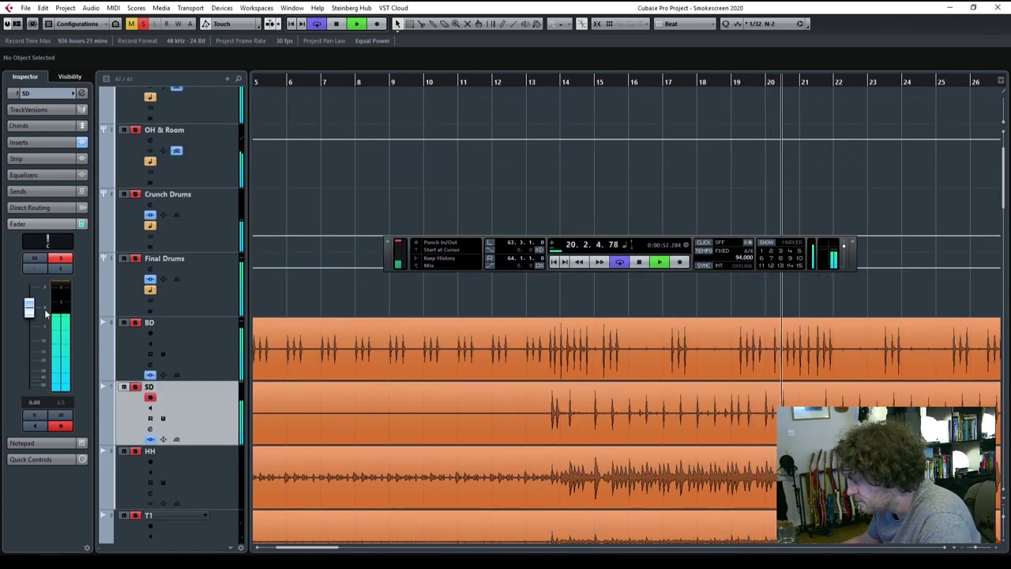
click(28, 141)
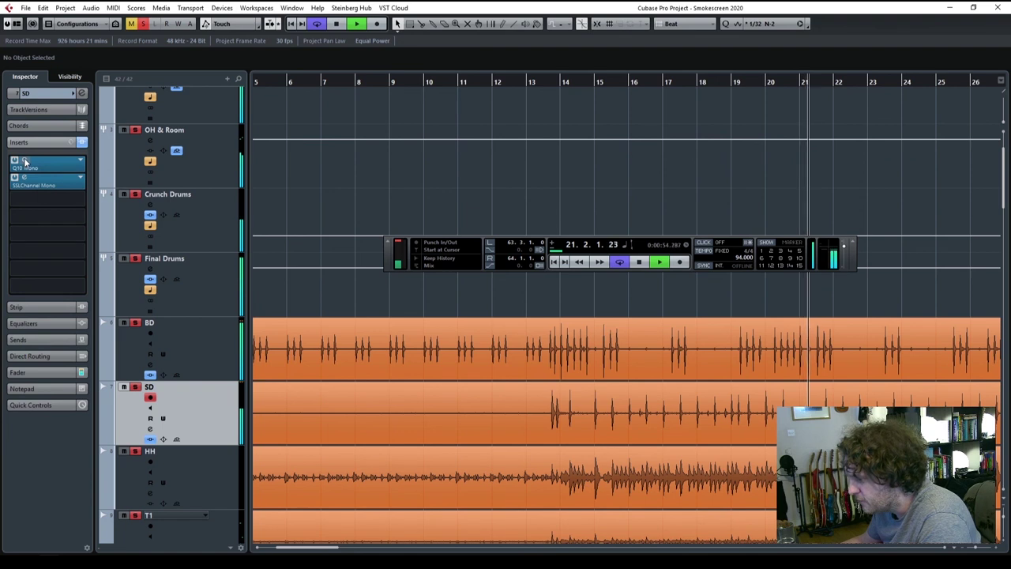
click(14, 161)
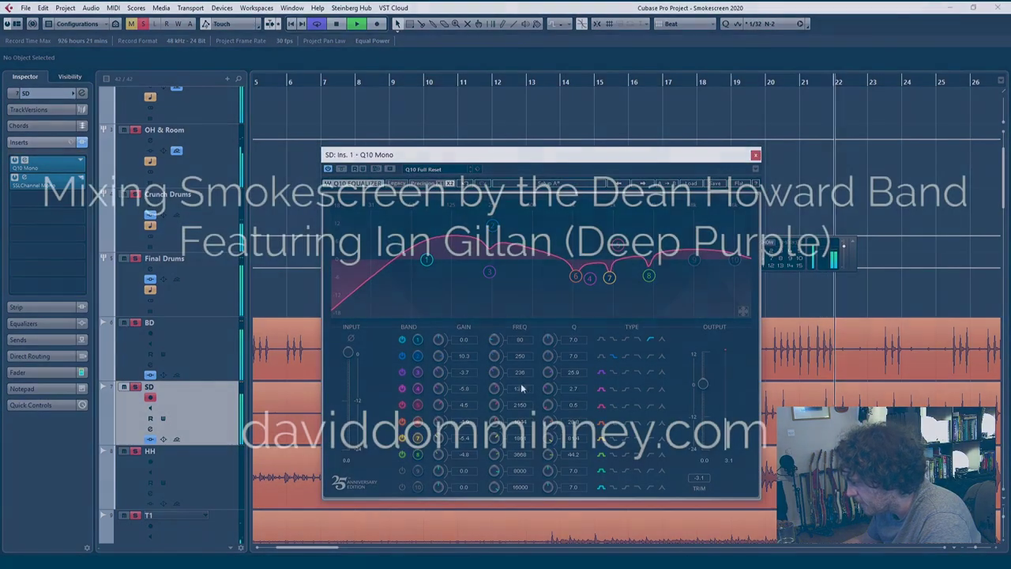